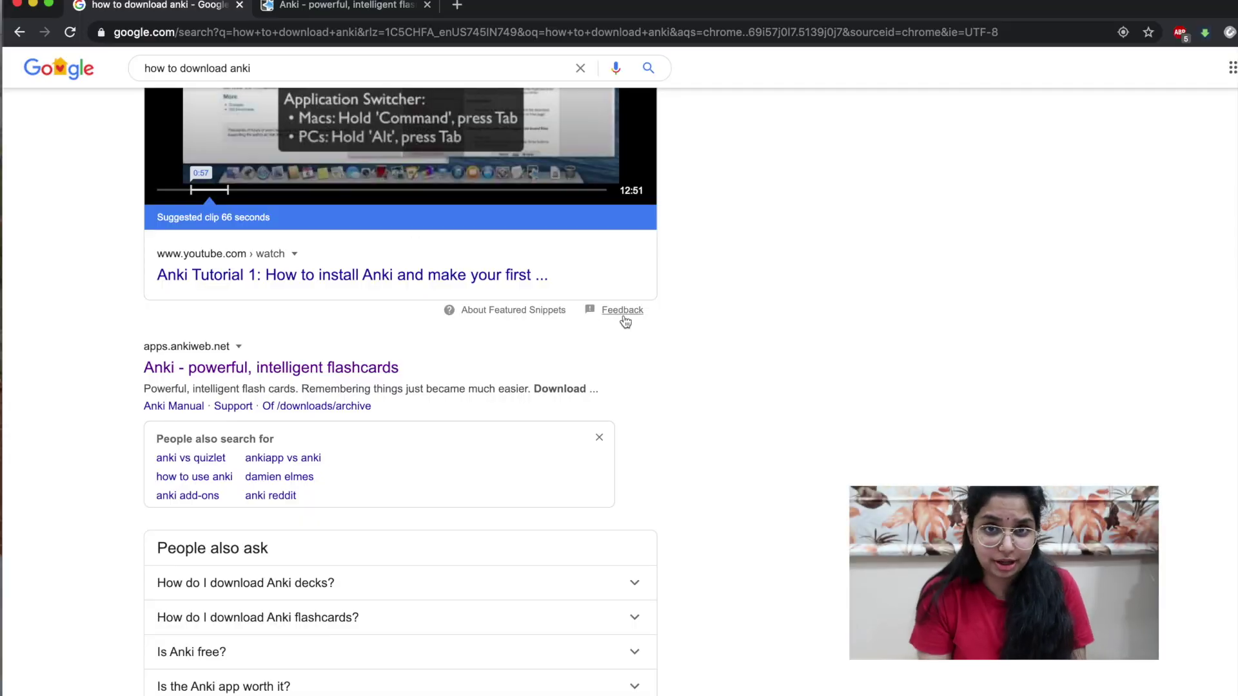
Go to the Anki website and review the Mac download versions and installation instructions
{"action": "scroll", "coordinate": [624, 320], "scroll_direction": "up", "scroll_amount": 1}
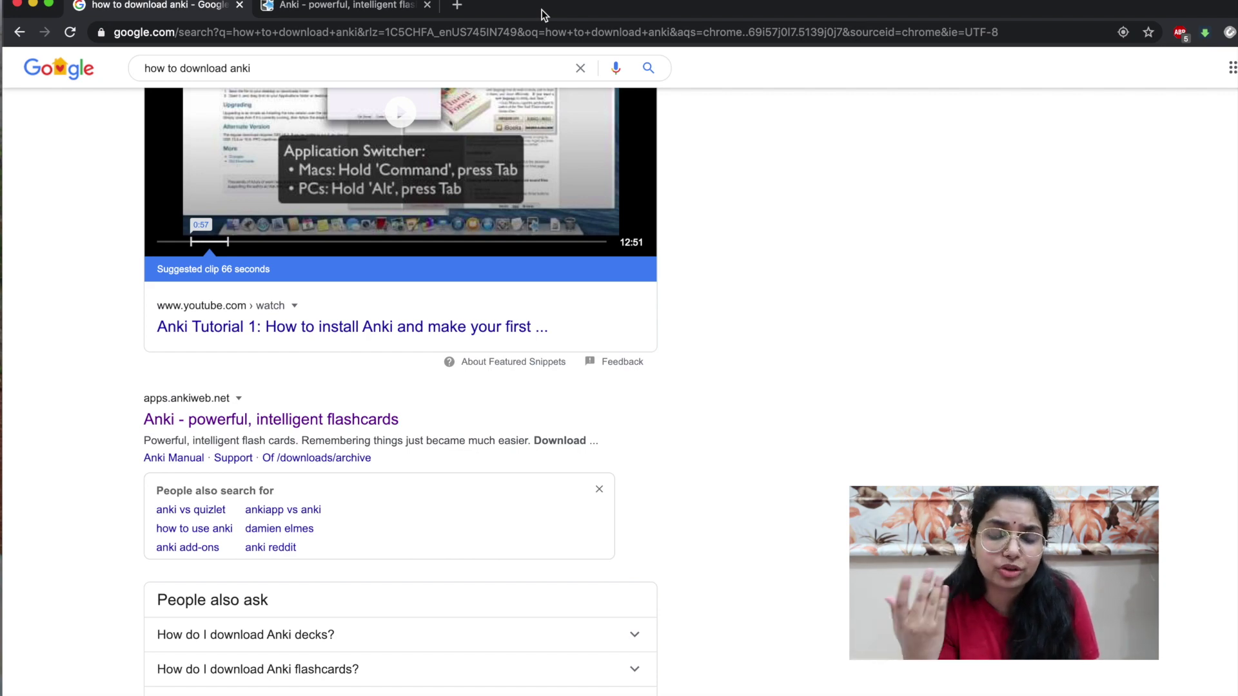
{"action": "left_click", "coordinate": [342, 5]}
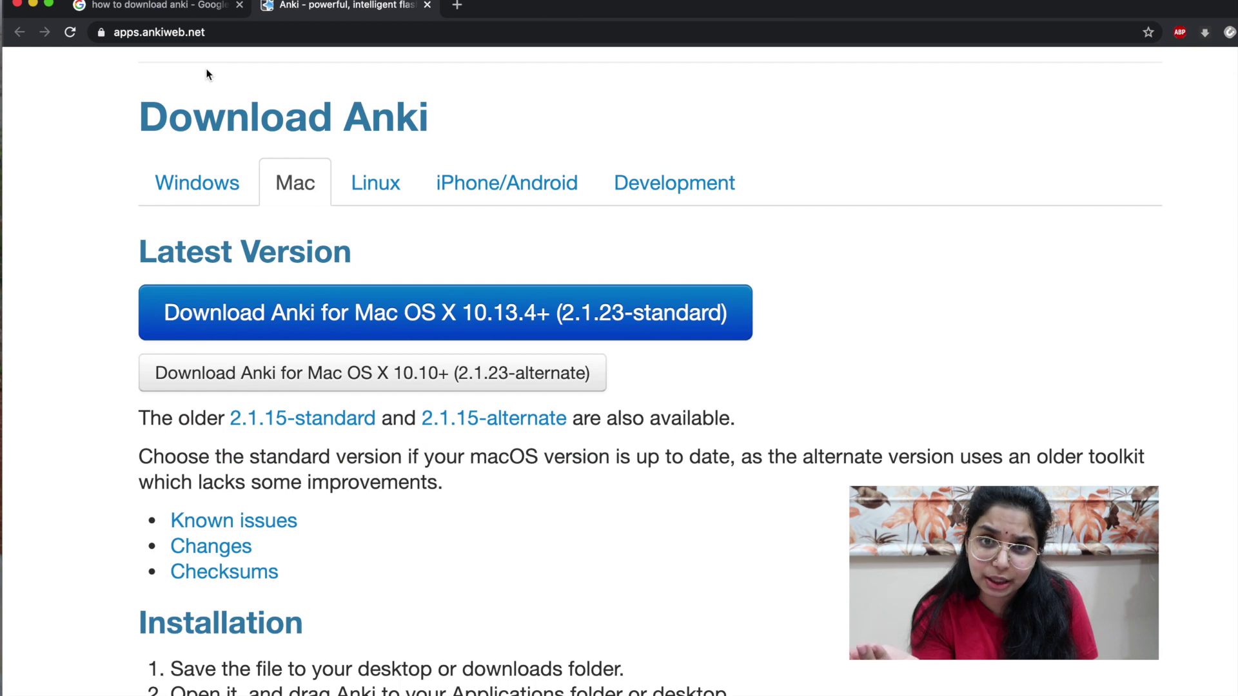
{"action": "scroll", "coordinate": [288, 259], "scroll_direction": "down", "scroll_amount": 5}
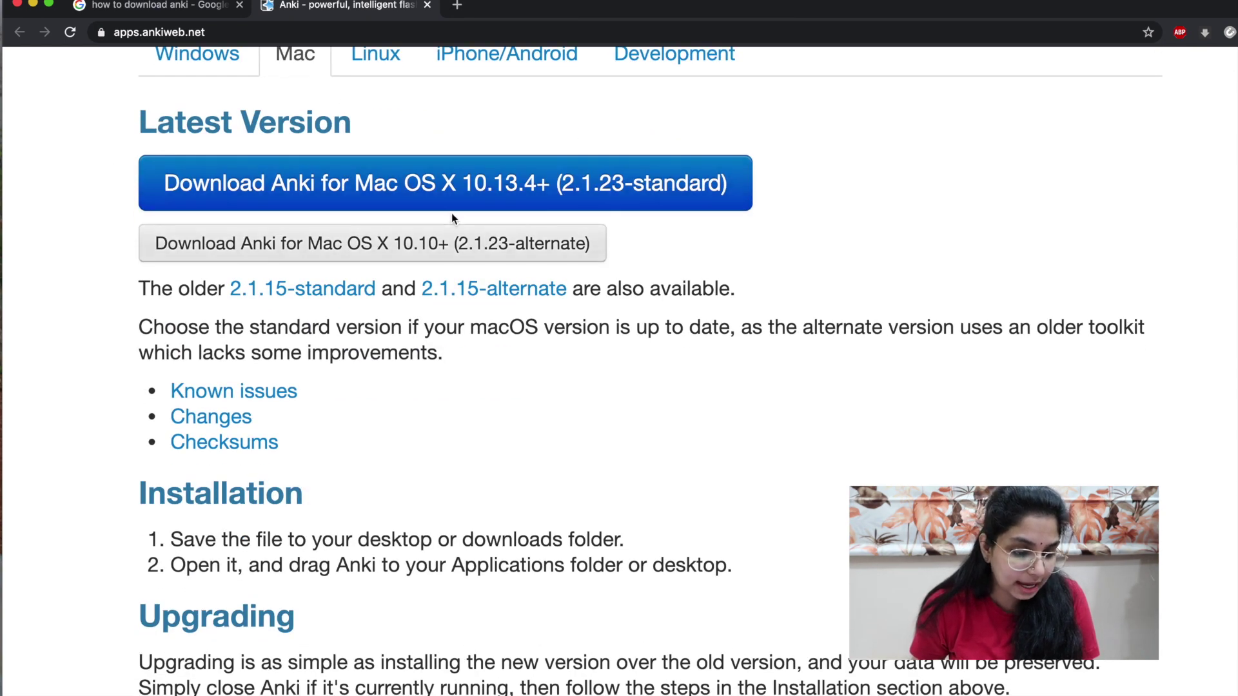
{"action": "scroll", "coordinate": [456, 248], "scroll_direction": "up", "scroll_amount": 2}
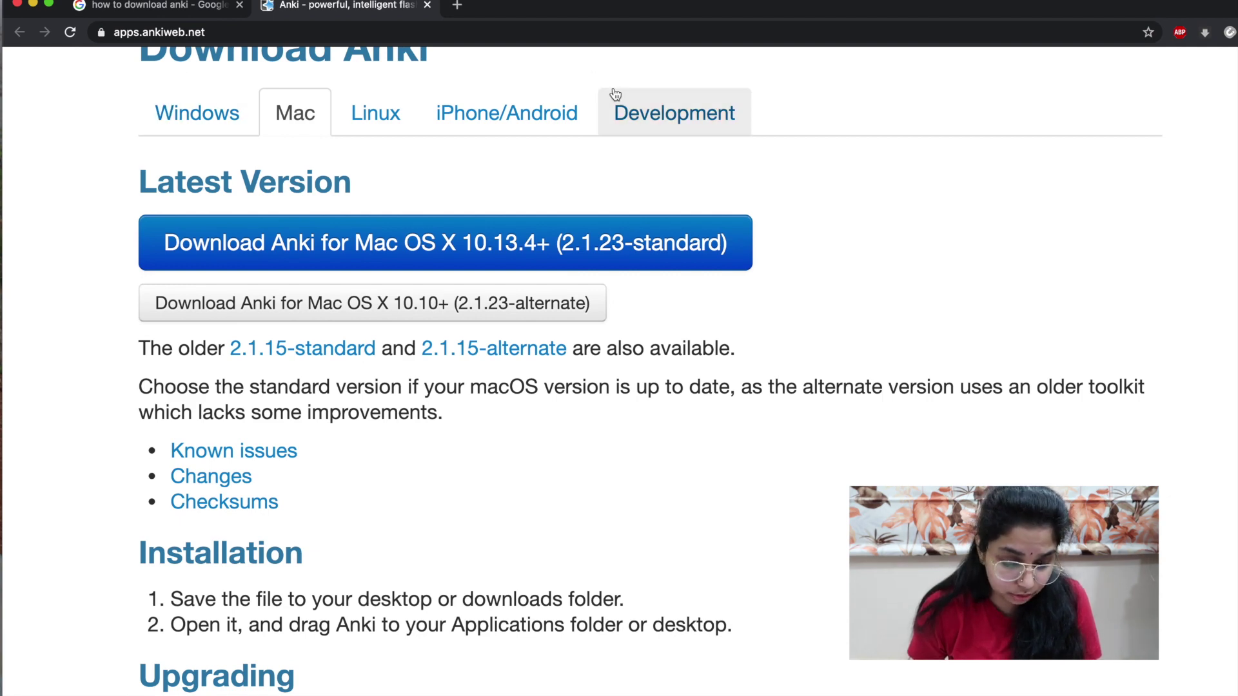
{"action": "scroll", "coordinate": [601, 404], "scroll_direction": "down", "scroll_amount": 2}
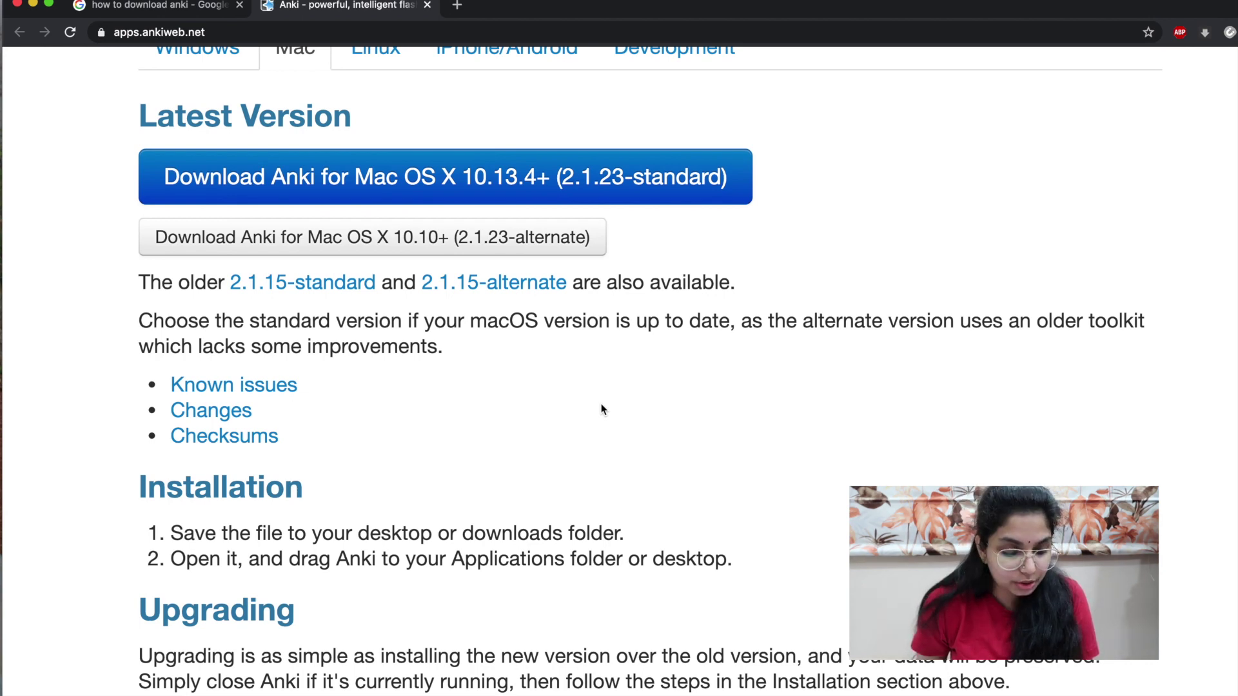
Switch to Anki and create a new deck named Surgery
{"action": "key", "text": "ctrl+Right"}
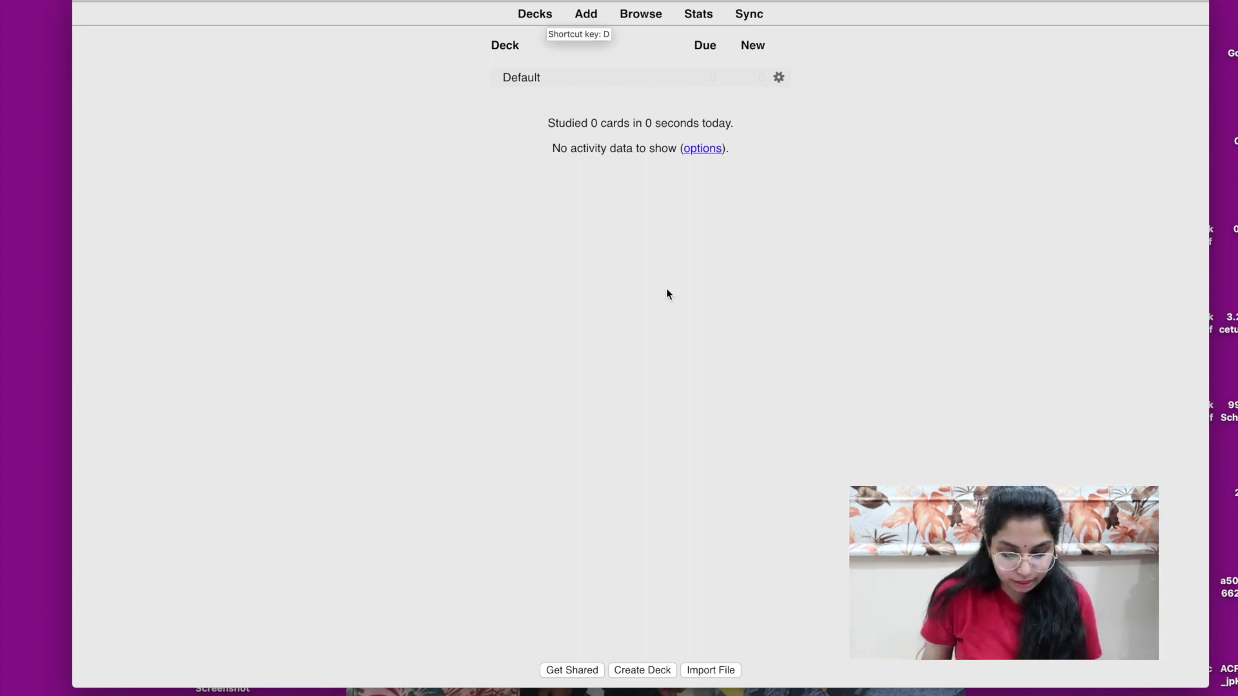
{"action": "left_click", "coordinate": [640, 670]}
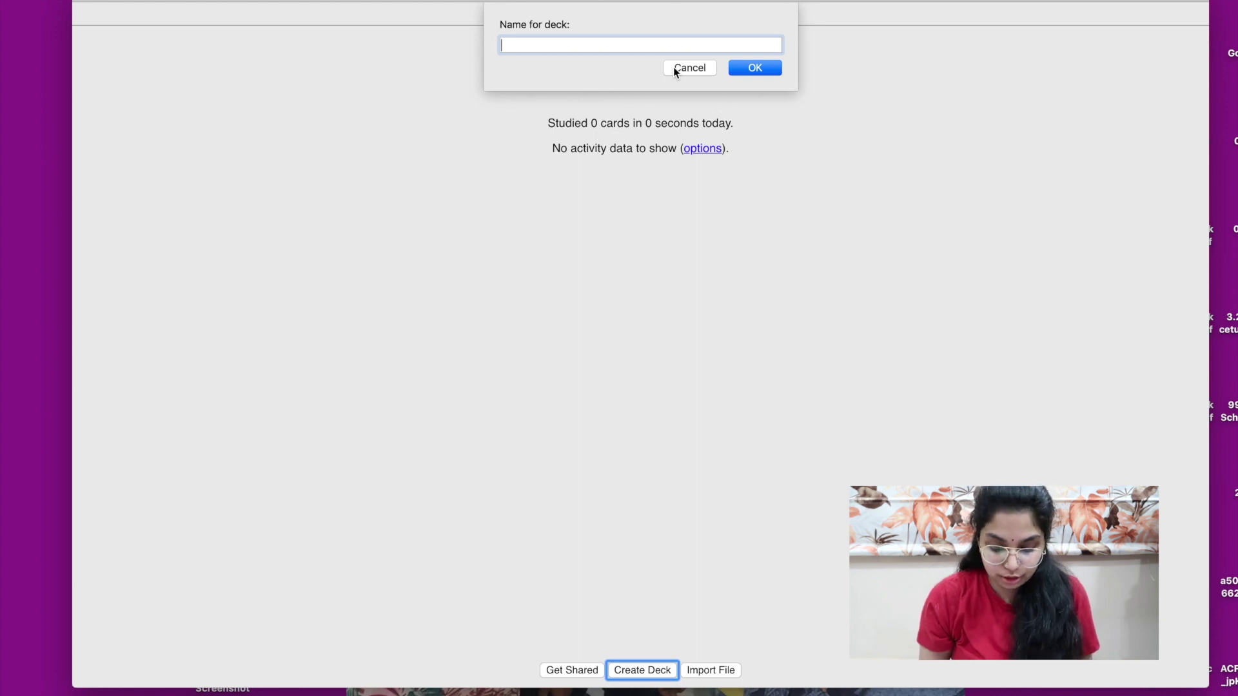
{"action": "type", "text": "Surgery"}
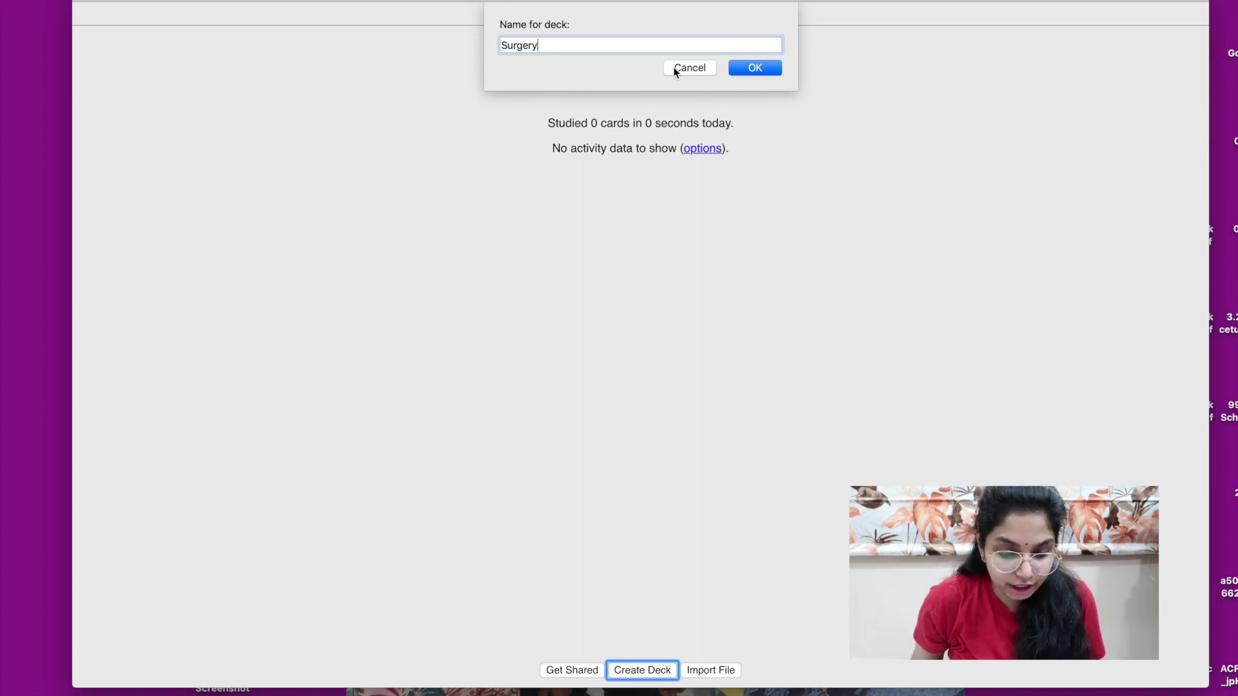
{"action": "left_click", "coordinate": [767, 64]}
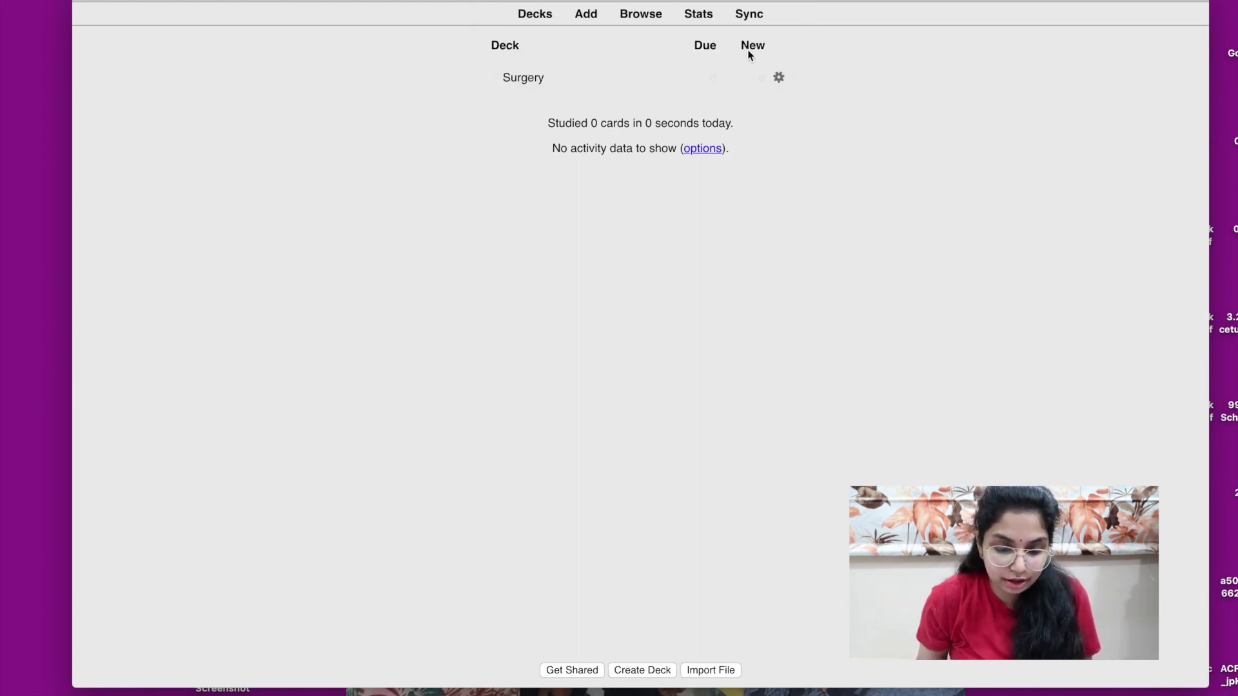
Open the Surgery deck and start a new note of the Basic type with its Front field active
{"action": "left_click", "coordinate": [531, 82]}
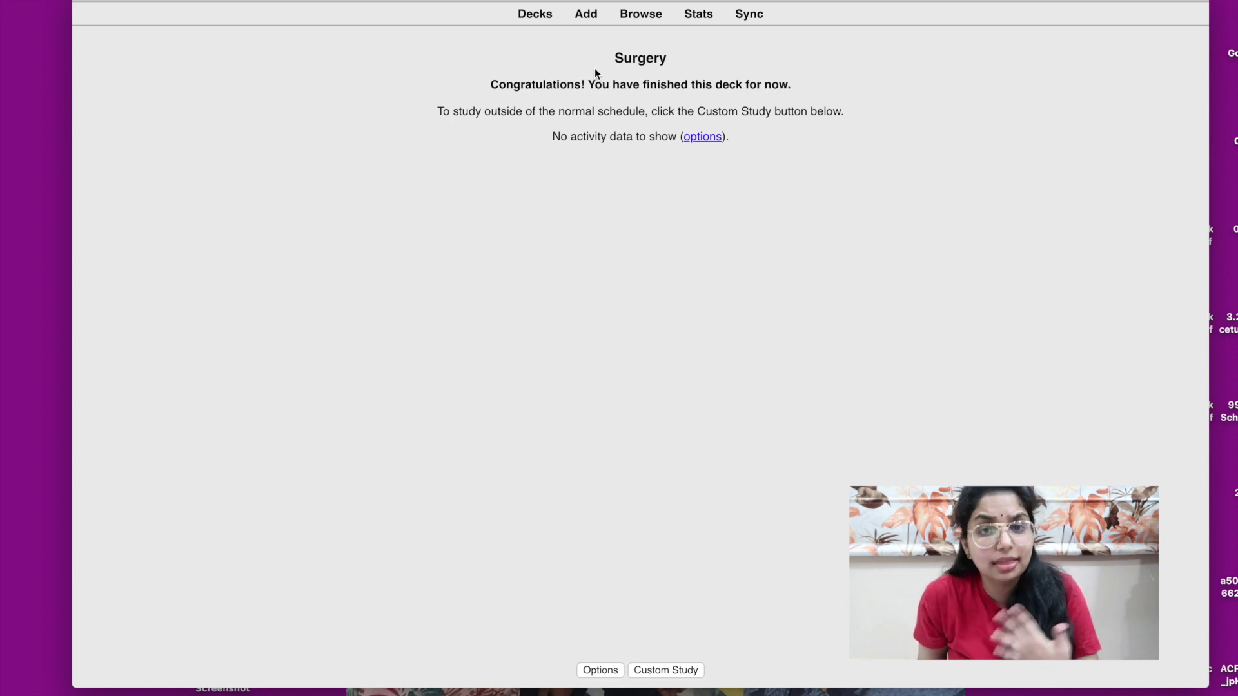
{"action": "left_click", "coordinate": [601, 13]}
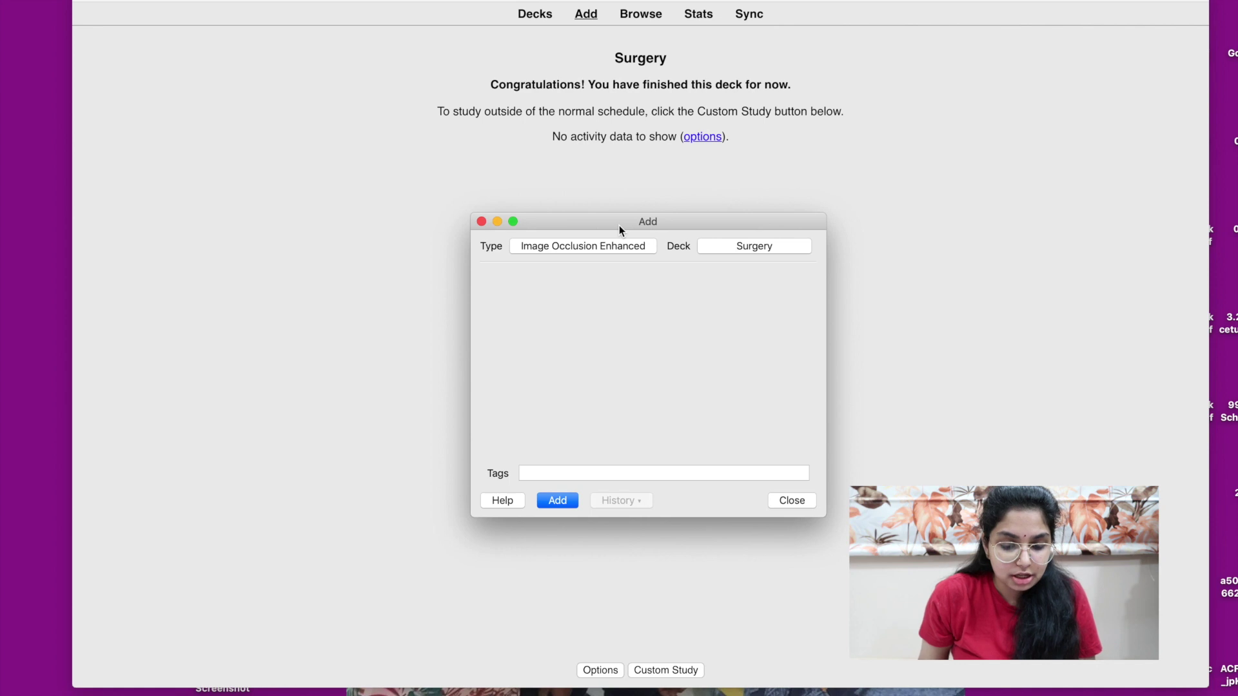
{"action": "left_click", "coordinate": [578, 94]}
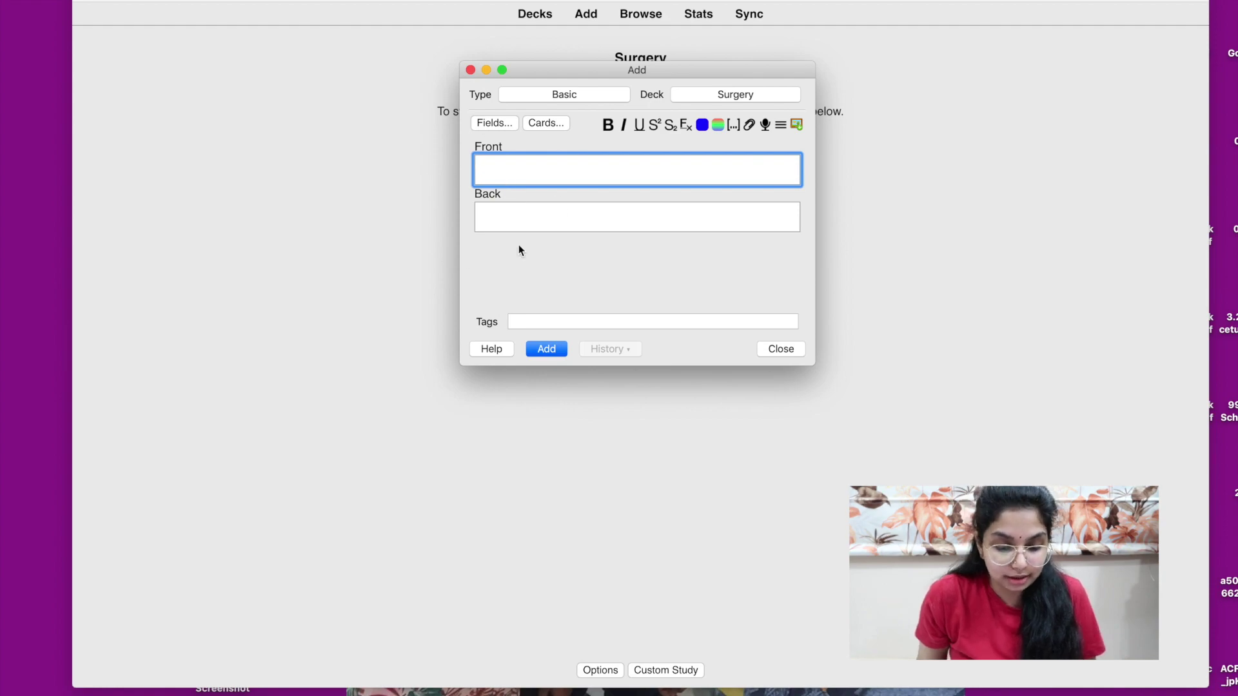
{"action": "left_click", "coordinate": [669, 220]}
{"action": "left_click", "coordinate": [627, 175]}
Switch to the SRB's Manual of Surgery PDF and examine the introductory facts on Thromboangiitis Obliterans for flashcard material
{"action": "key", "text": "super+Tab"}
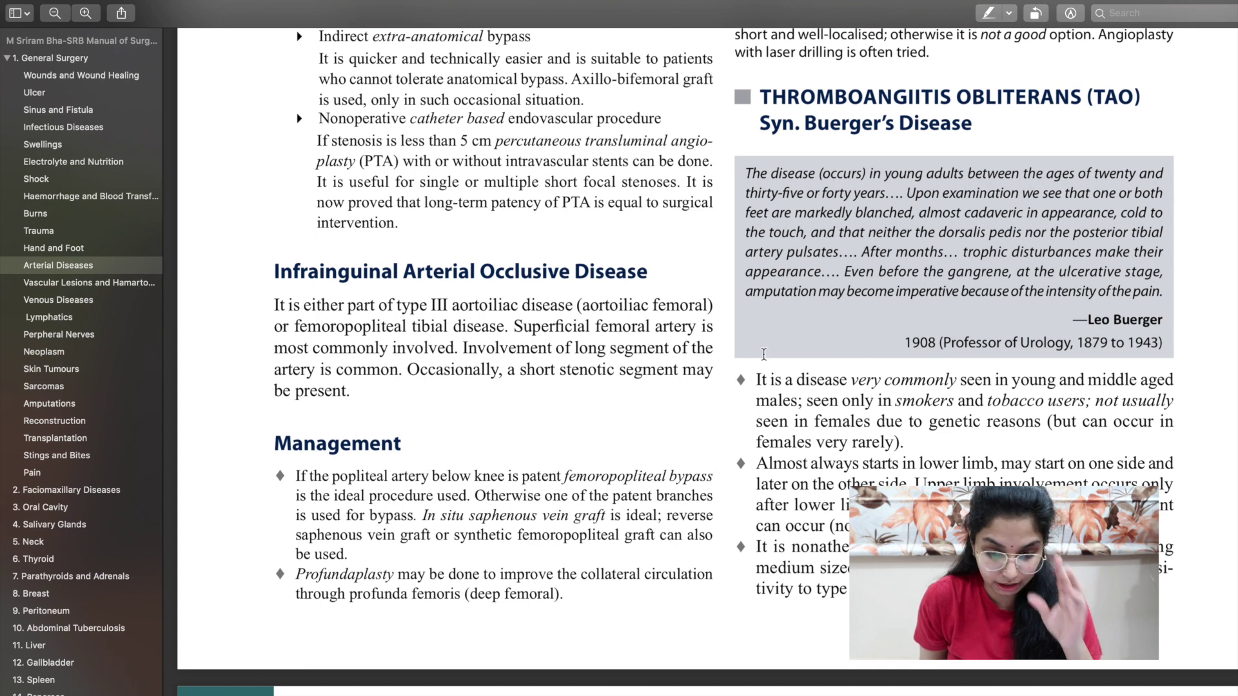
{"action": "scroll", "coordinate": [837, 328], "scroll_direction": "down", "scroll_amount": 5}
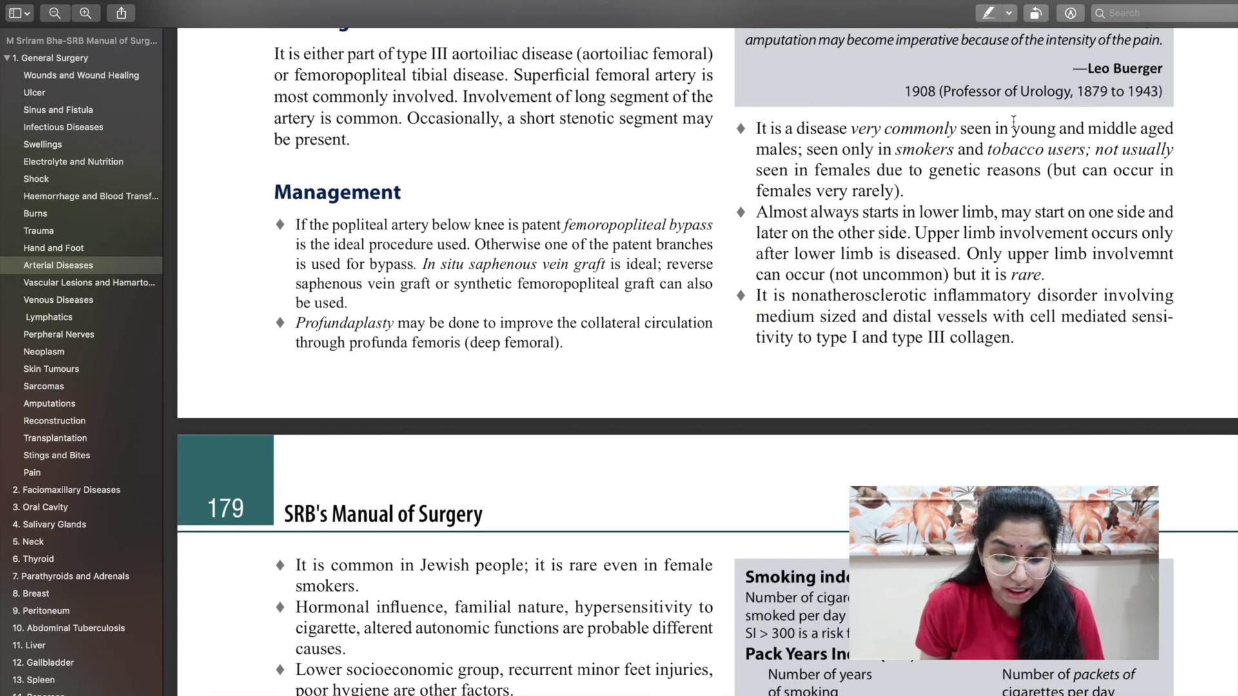
{"action": "left_click_drag", "start_coordinate": [1012, 127], "coordinate": [804, 153]}
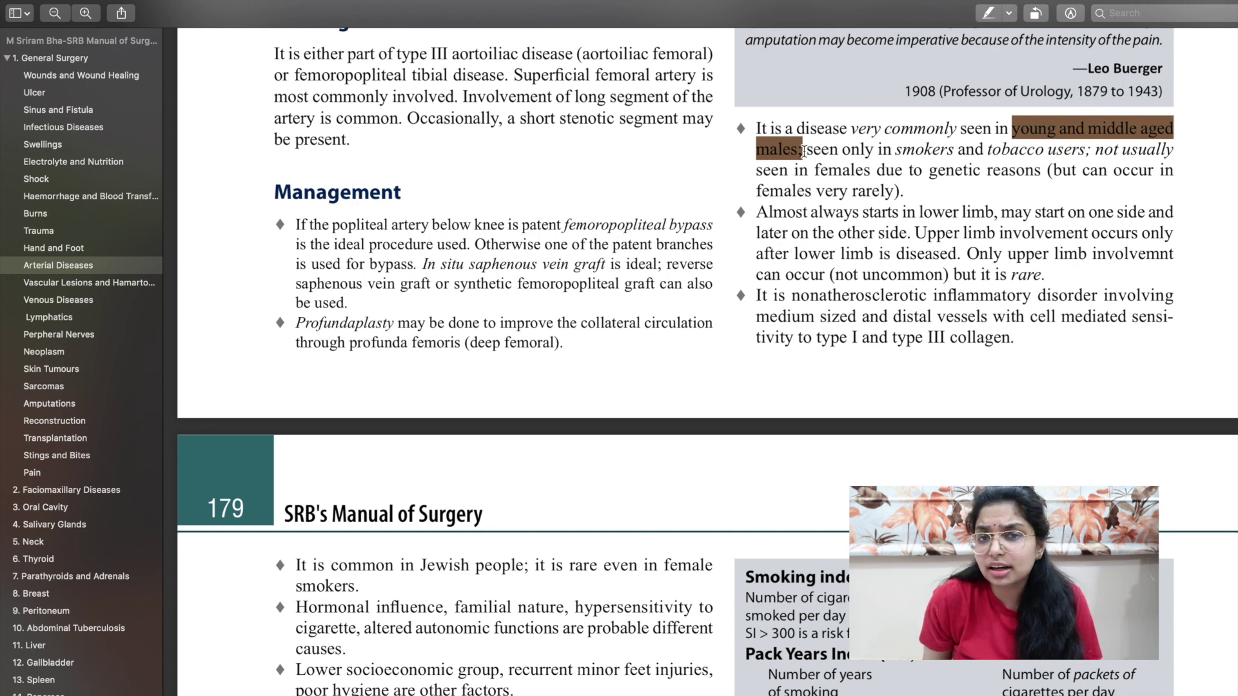
{"action": "left_click", "coordinate": [834, 192]}
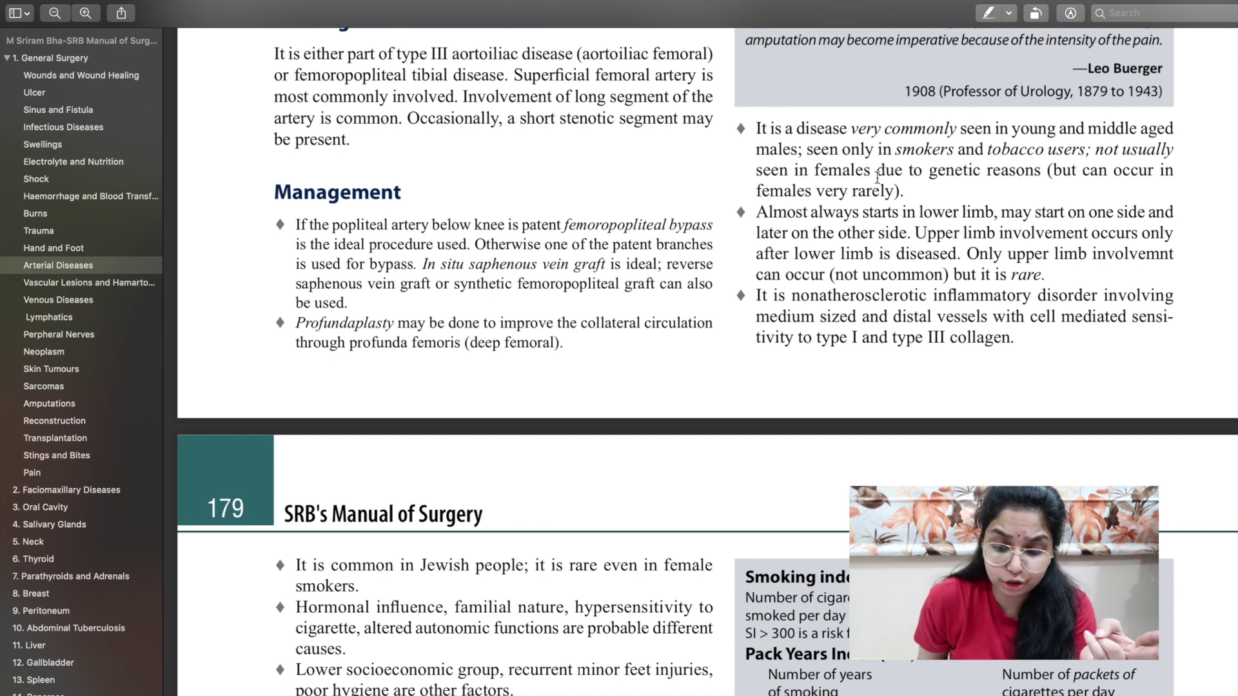
{"action": "left_click_drag", "start_coordinate": [896, 149], "coordinate": [988, 149]}
{"action": "left_click", "coordinate": [988, 149]}
{"action": "scroll", "coordinate": [980, 129], "scroll_direction": "down", "scroll_amount": 5}
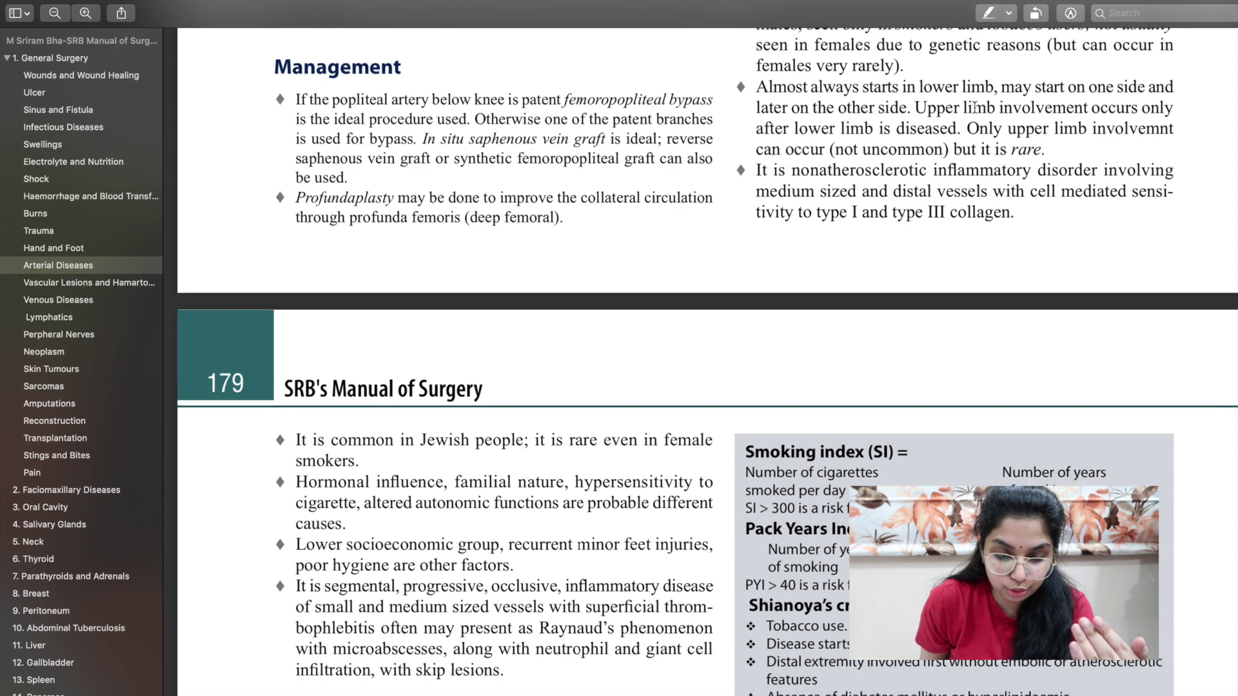
{"action": "scroll", "coordinate": [974, 107], "scroll_direction": "up", "scroll_amount": 4}
{"action": "left_click_drag", "start_coordinate": [761, 110], "coordinate": [1085, 131]}
{"action": "scroll", "coordinate": [1086, 131], "scroll_direction": "down", "scroll_amount": 5}
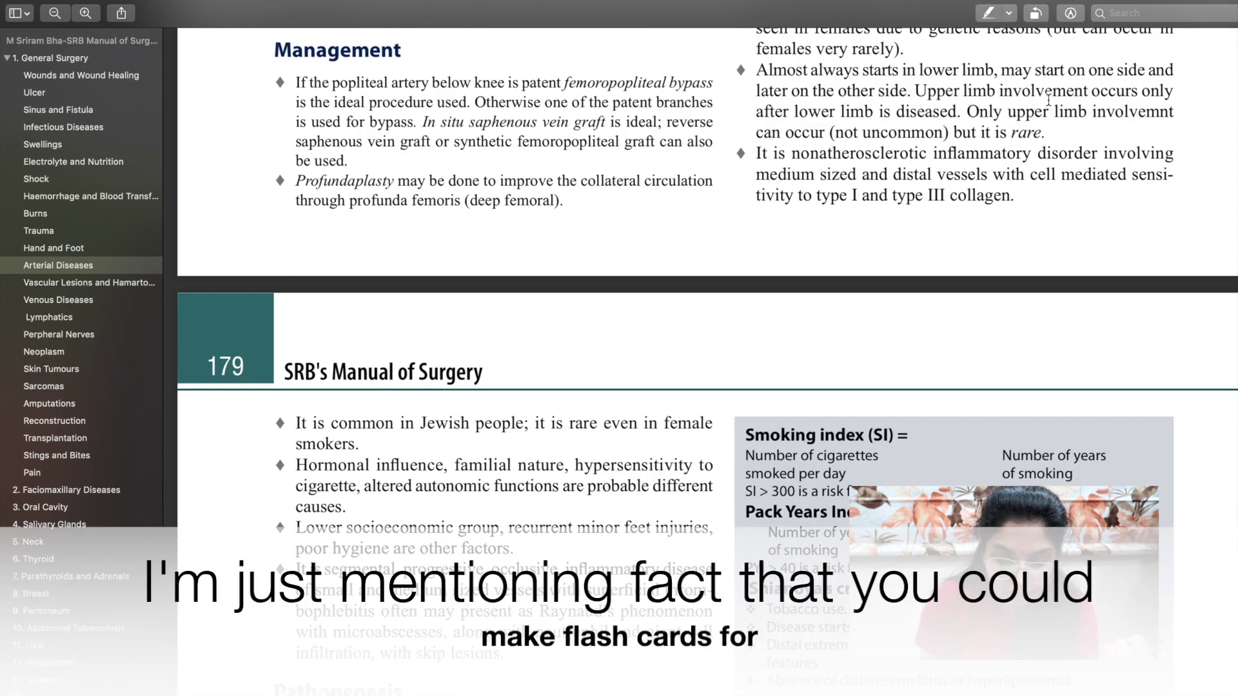
{"action": "left_click_drag", "start_coordinate": [810, 70], "coordinate": [1025, 71]}
Examine the Pathogenesis flowchart of TAO for facts that could become flashcards
{"action": "scroll", "coordinate": [411, 272], "scroll_direction": "down", "scroll_amount": 20}
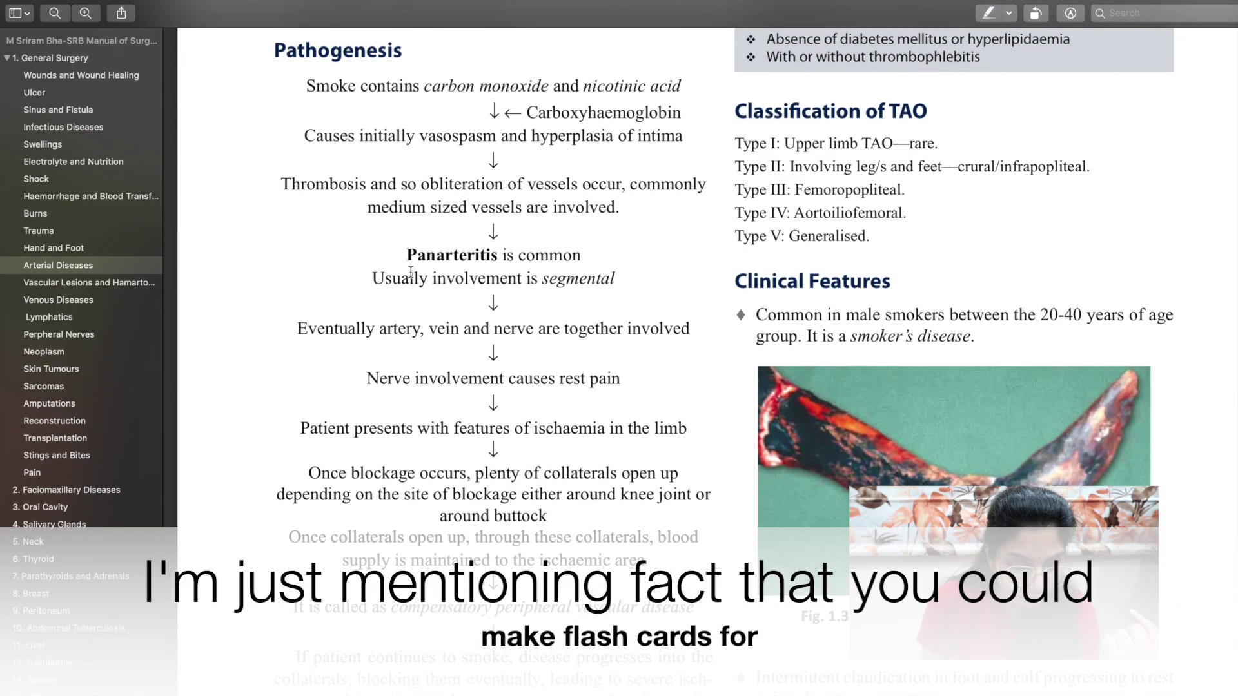
{"action": "scroll", "coordinate": [411, 272], "scroll_direction": "down", "scroll_amount": 6}
{"action": "scroll", "coordinate": [411, 272], "scroll_direction": "up", "scroll_amount": 5}
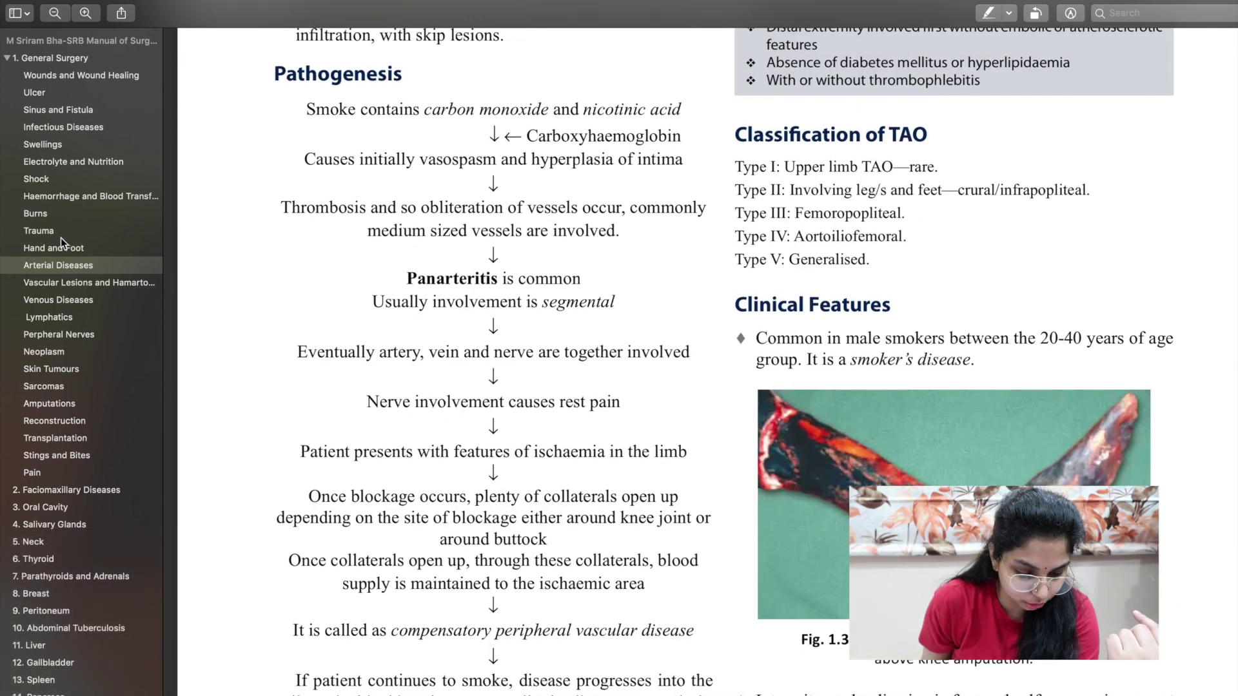
{"action": "scroll", "coordinate": [459, 606], "scroll_direction": "down", "scroll_amount": 4}
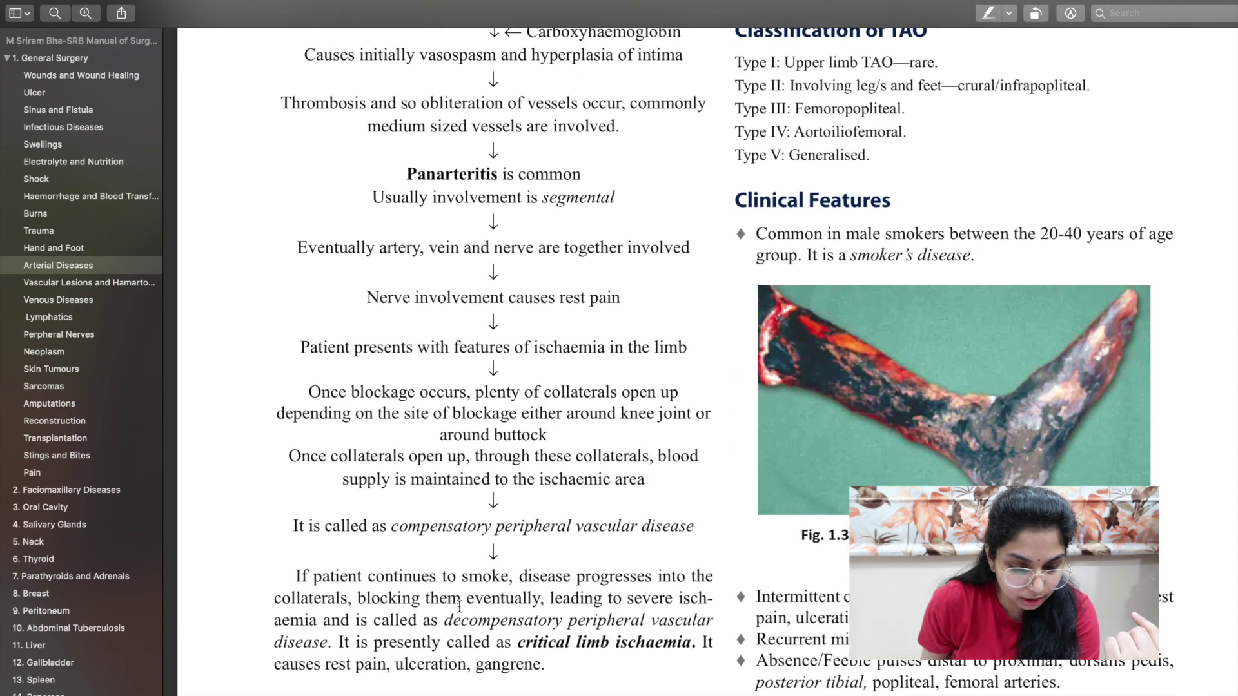
{"action": "scroll", "coordinate": [459, 607], "scroll_direction": "up", "scroll_amount": 5}
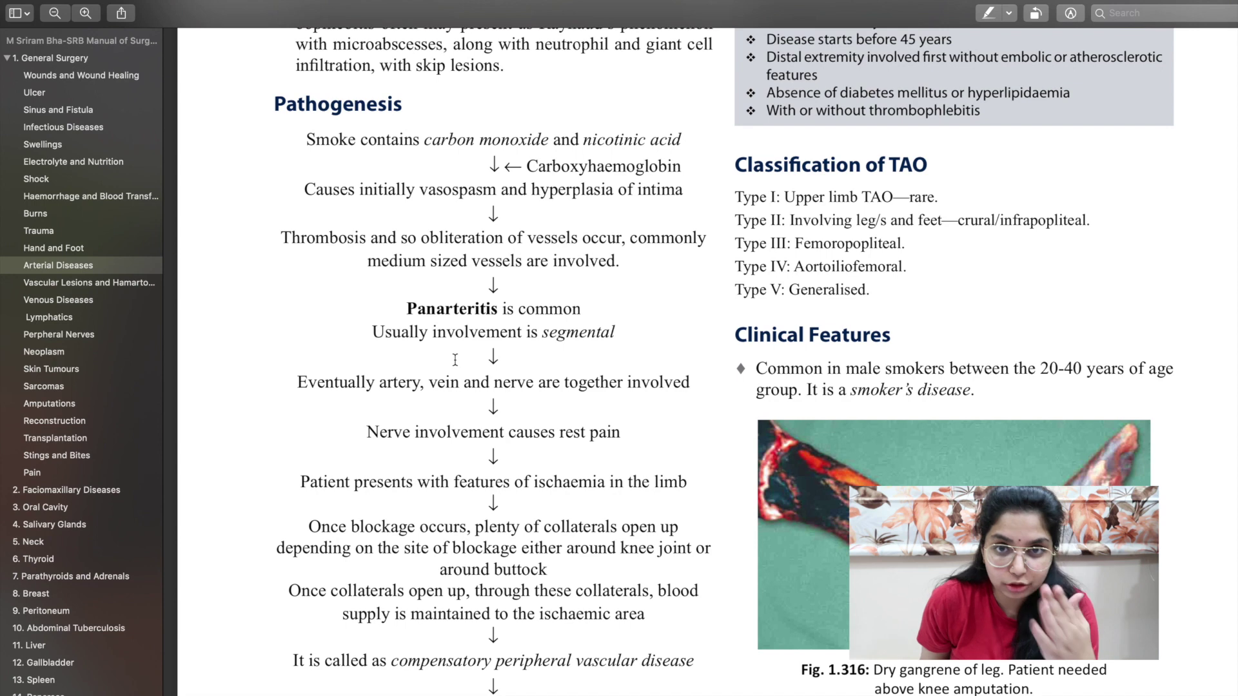
{"action": "scroll", "coordinate": [456, 360], "scroll_direction": "down", "scroll_amount": 1}
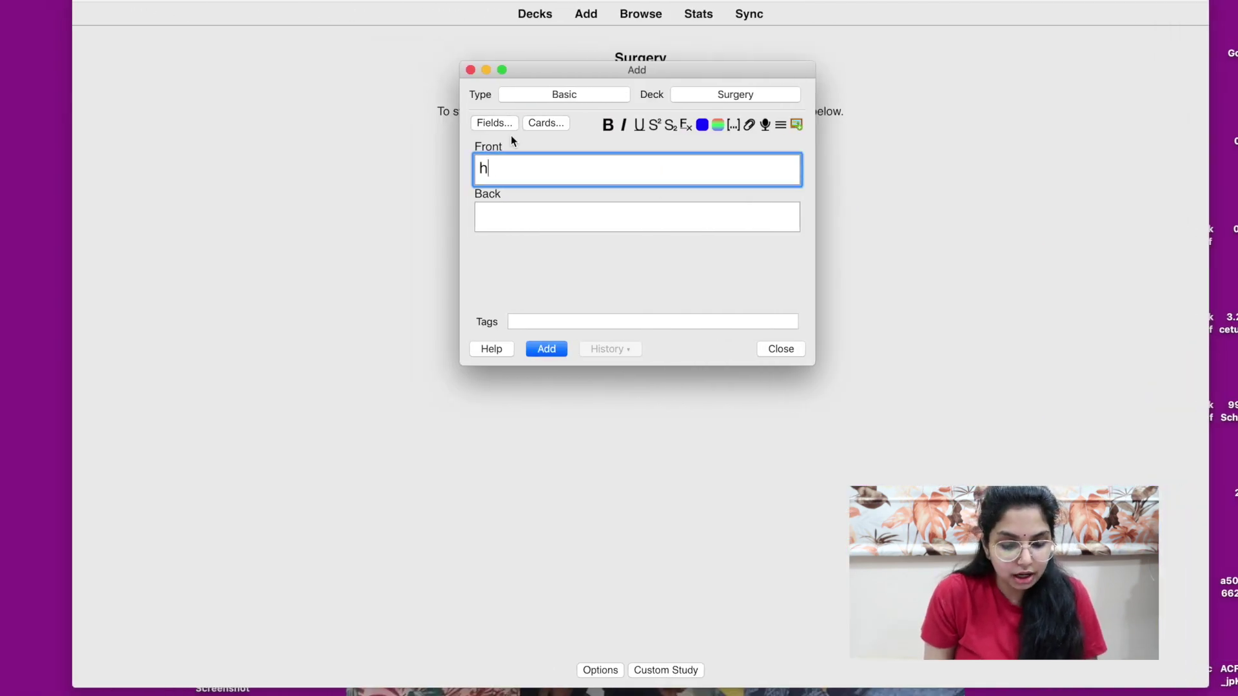
In Anki, enter "What are the components of smoke that cause for the pathogenesis of TAO?" on the front of the Basic card
{"action": "type", "text": "are teh"}
{"action": "key", "text": "BackSpace"}
{"action": "key", "text": "BackSpace"}
{"action": "type", "text": "he comp"}
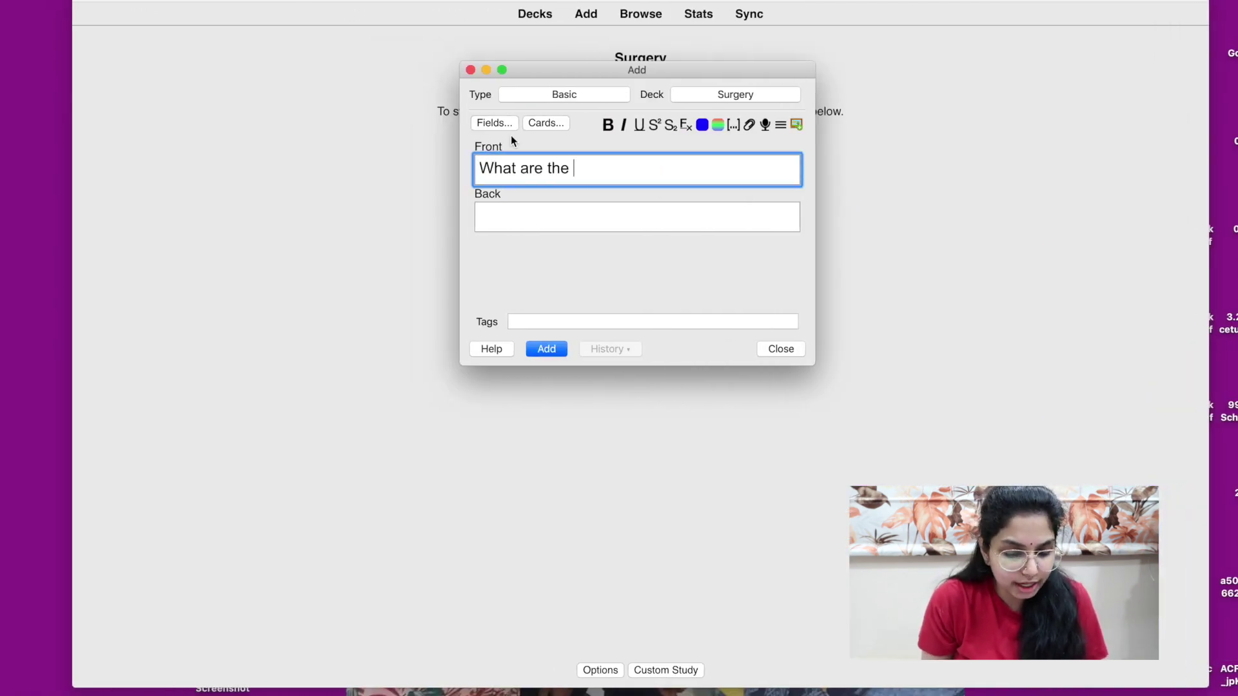
{"action": "type", "text": "onents o"}
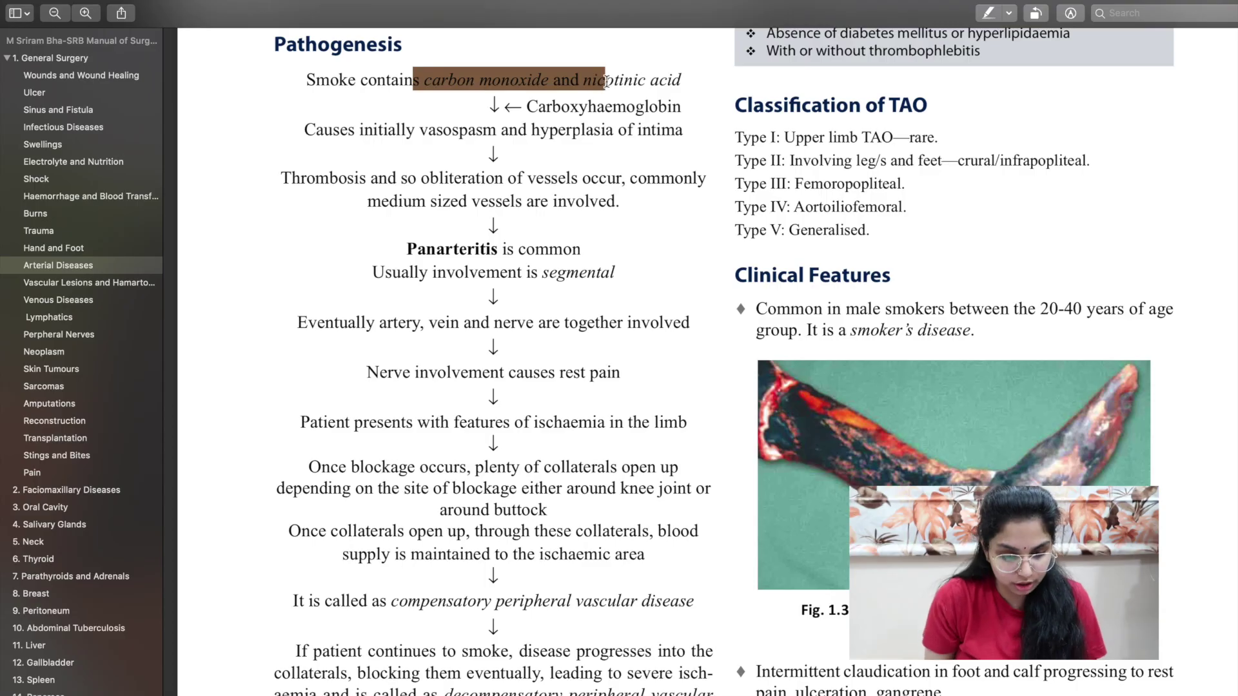
{"action": "type", "text": "f "}
{"action": "type", "text": "smoke that c"}
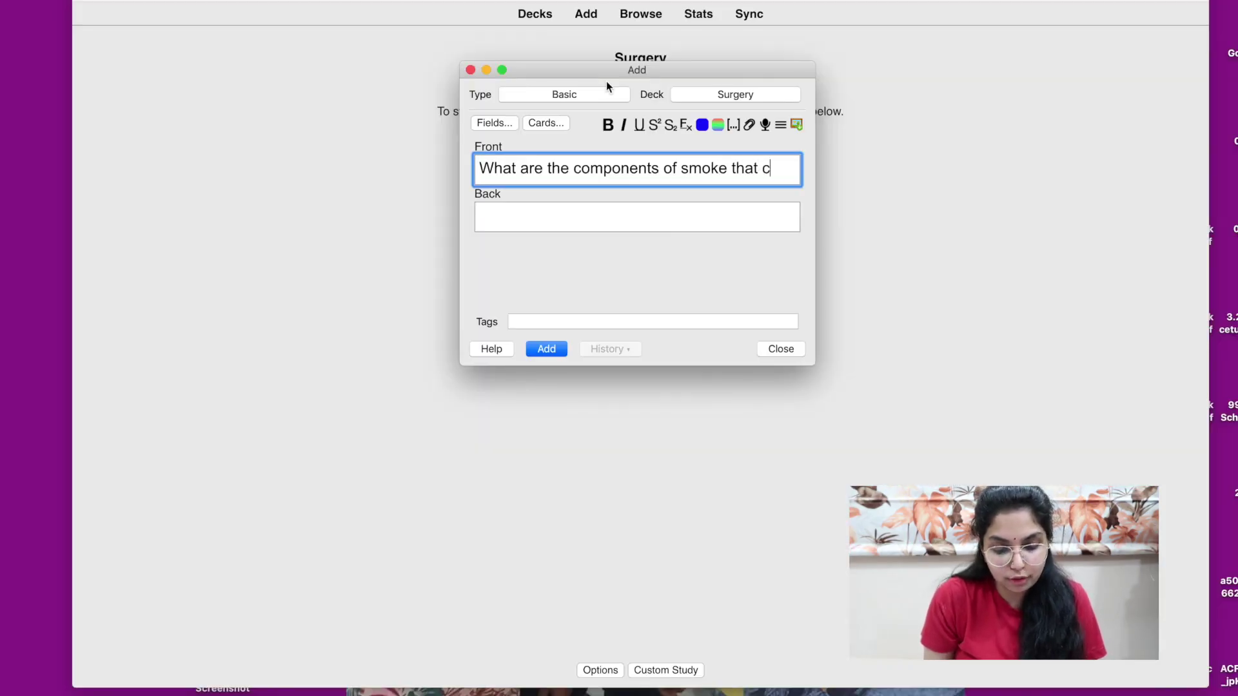
{"action": "type", "text": "ause for T"}
{"action": "key", "text": "BackSpace"}
{"action": "type", "text": "the pathogenesis of"}
{"action": "key", "text": "BackSpace"}
{"action": "key", "text": "BackSpace"}
{"action": "key", "text": "BackSpace"}
{"action": "type", "text": "s of TAO?"}
{"action": "key", "text": "Return"}
{"action": "left_click", "coordinate": [557, 249]}
Return to the surgery textbook PDF, check the smoke components under Pathogenesis and find the Classification of TAO list
{"action": "key", "text": "super+Tab"}
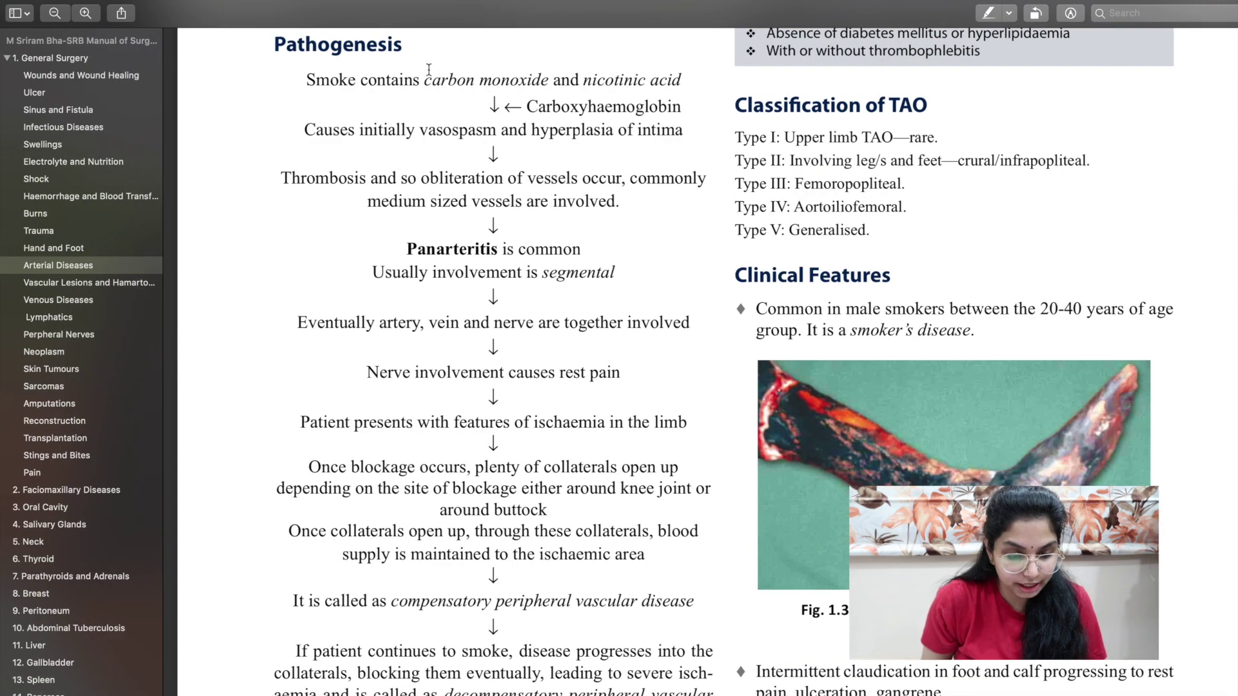
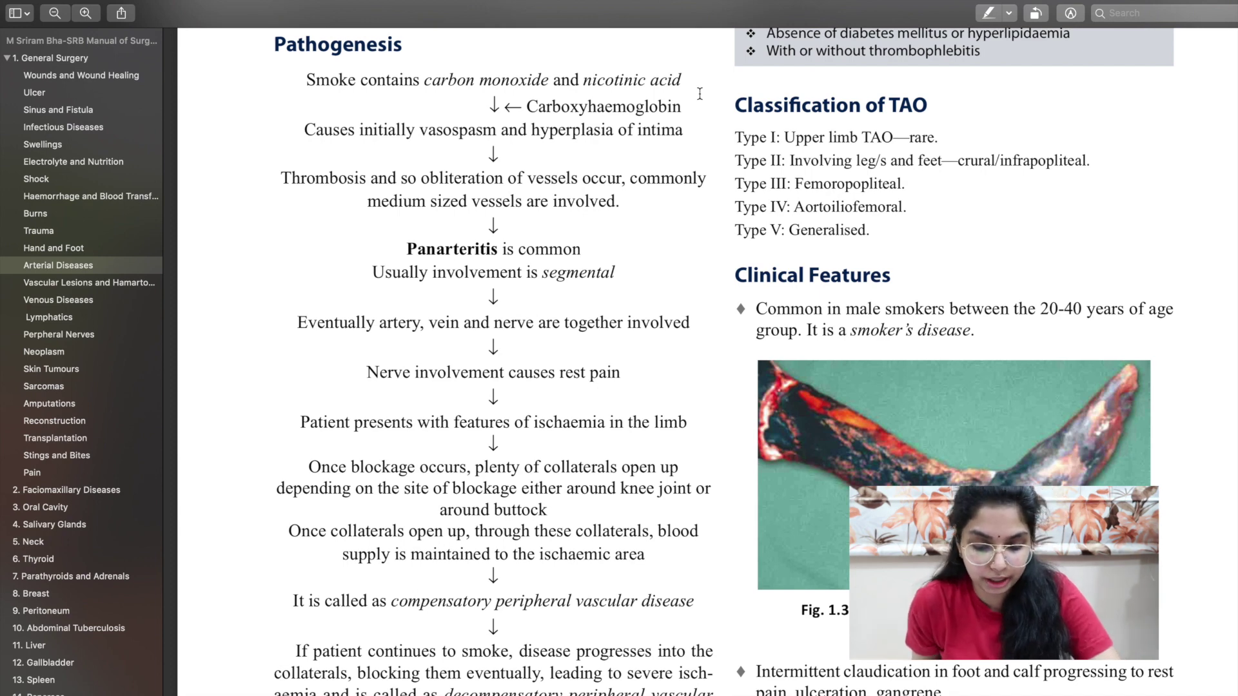
{"action": "scroll", "coordinate": [700, 94], "scroll_direction": "down", "scroll_amount": 2}
{"action": "scroll", "coordinate": [699, 93], "scroll_direction": "up", "scroll_amount": 3}
{"action": "scroll", "coordinate": [700, 94], "scroll_direction": "up", "scroll_amount": 2}
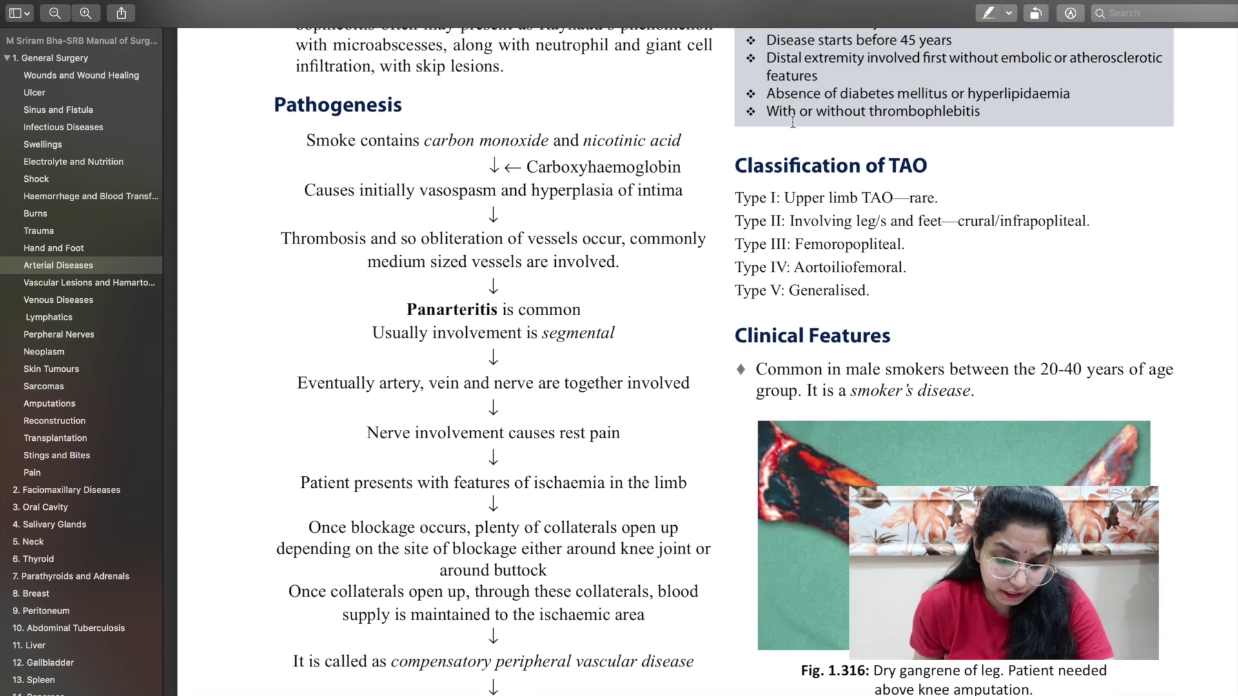
{"action": "left_click_drag", "start_coordinate": [735, 166], "coordinate": [952, 291]}
{"action": "left_click", "coordinate": [952, 291]}
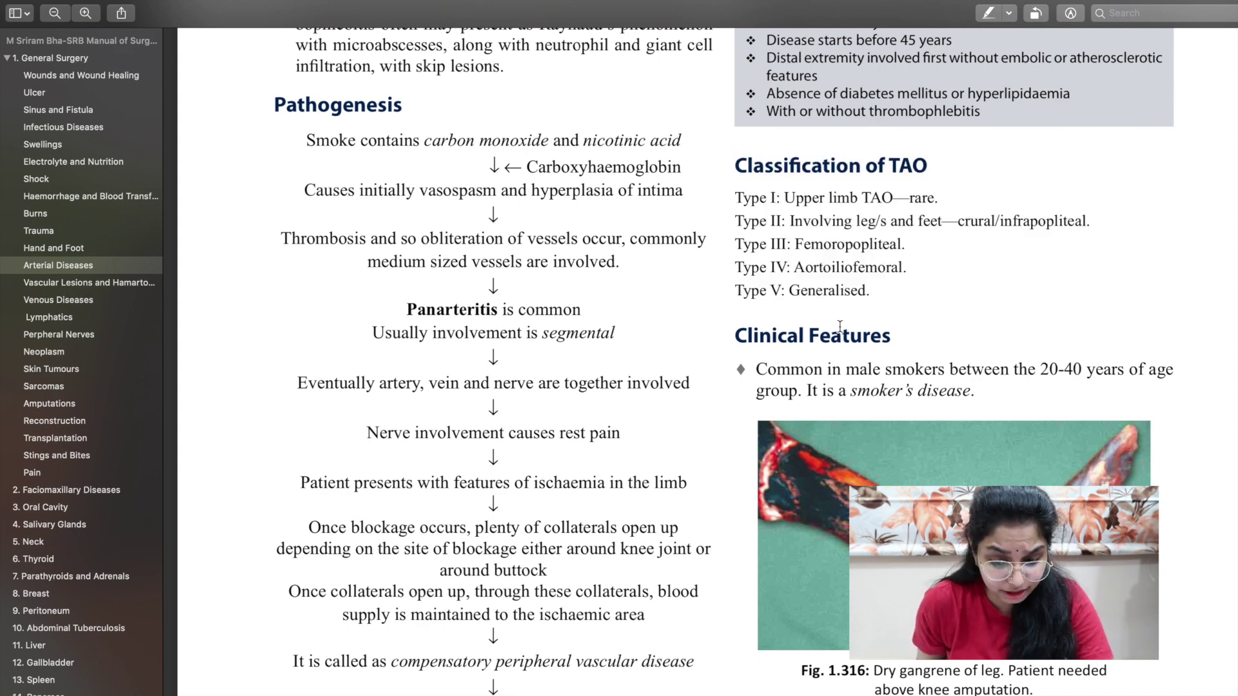
Examine the site involved in each TAO type, from Type I to Type V
{"action": "left_click_drag", "start_coordinate": [958, 222], "coordinate": [1098, 222]}
{"action": "left_click", "coordinate": [1098, 222]}
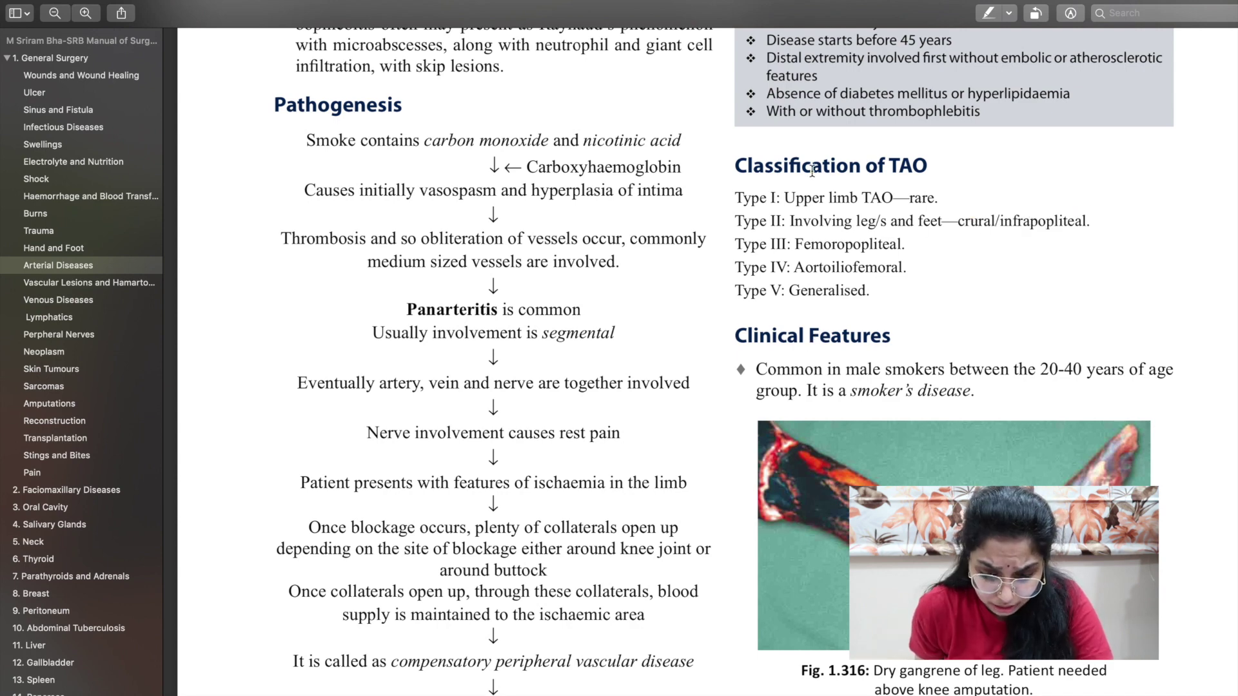
{"action": "left_click_drag", "start_coordinate": [785, 197], "coordinate": [995, 217]}
{"action": "left_click", "coordinate": [994, 217]}
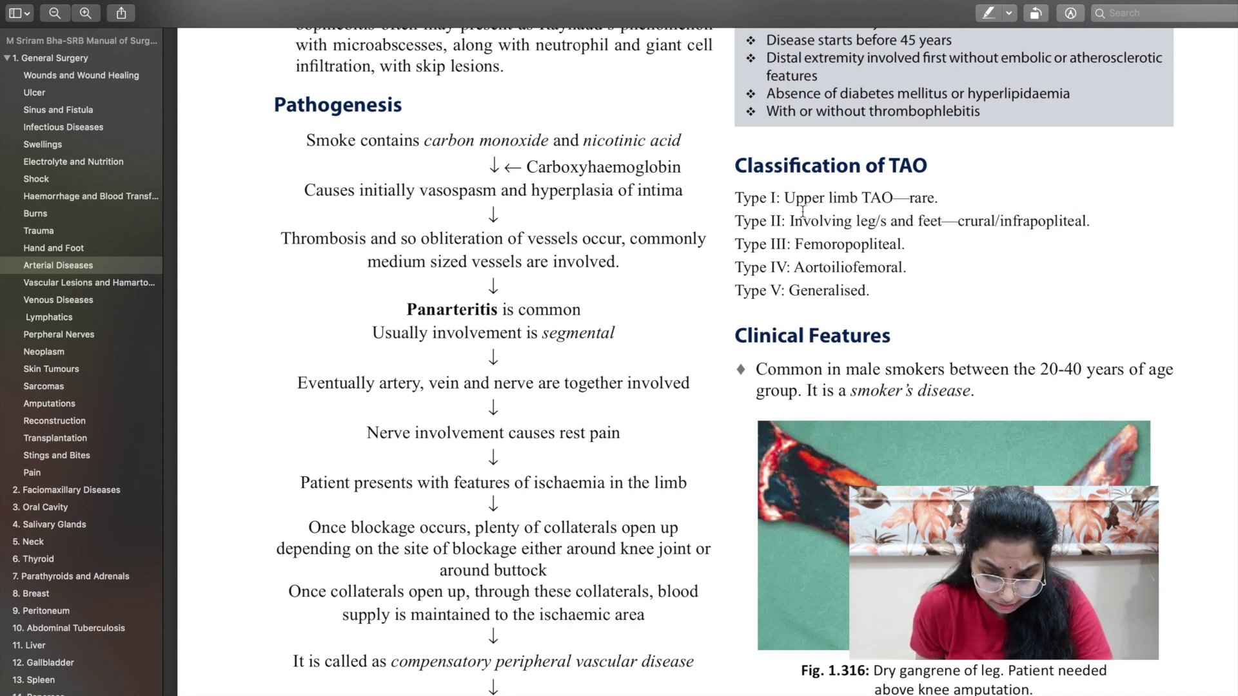
{"action": "left_click_drag", "start_coordinate": [789, 220], "coordinate": [1143, 231]}
{"action": "left_click", "coordinate": [1144, 231]}
{"action": "left_click_drag", "start_coordinate": [797, 245], "coordinate": [905, 248]}
{"action": "left_click", "coordinate": [903, 257]}
{"action": "left_click_drag", "start_coordinate": [798, 267], "coordinate": [984, 288]}
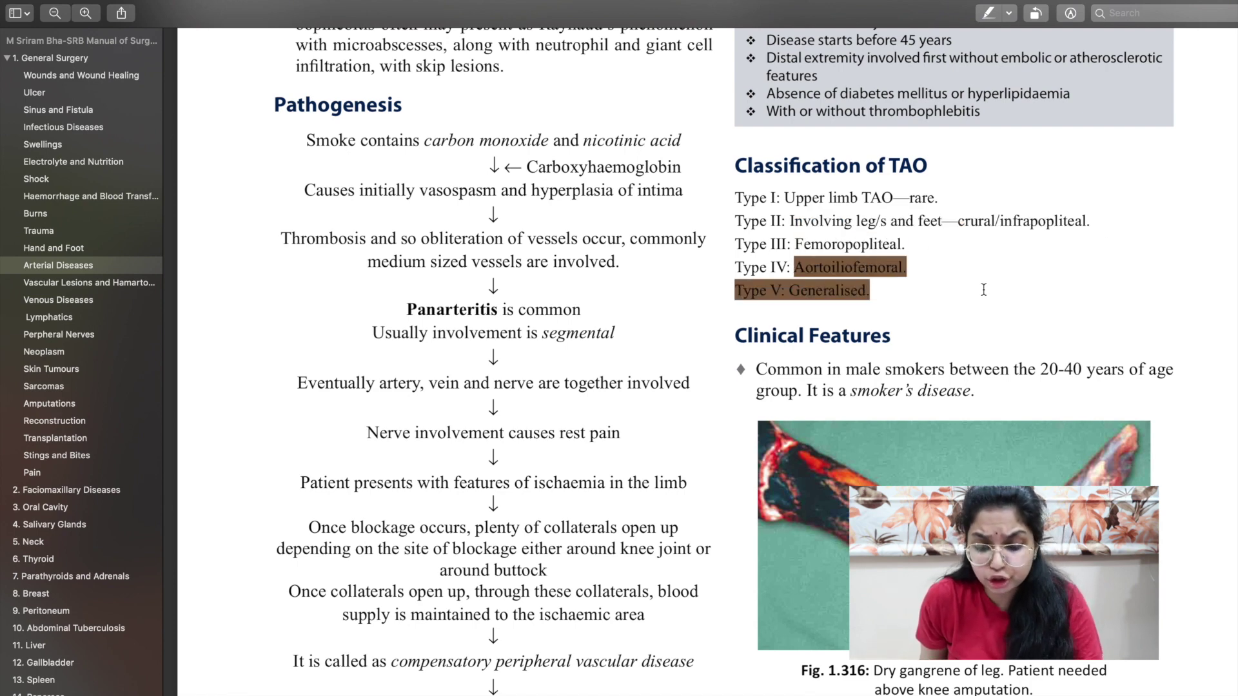
{"action": "left_click", "coordinate": [1004, 293]}
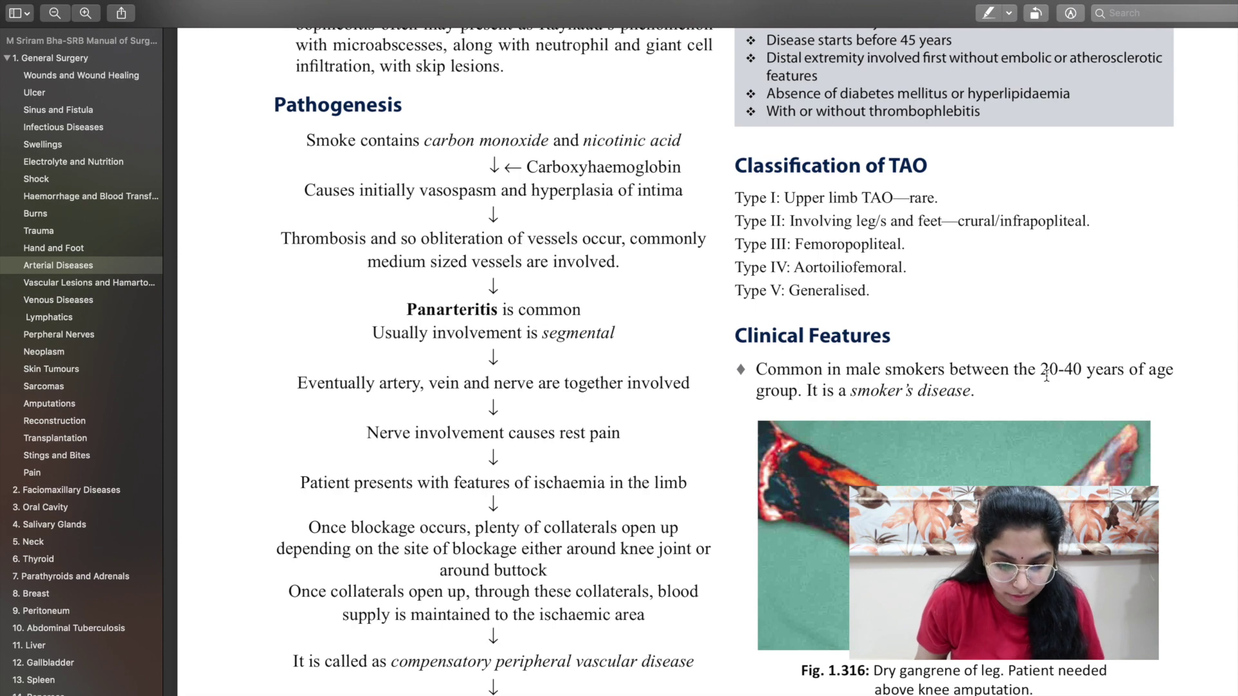
{"action": "left_click_drag", "start_coordinate": [726, 148], "coordinate": [1105, 311]}
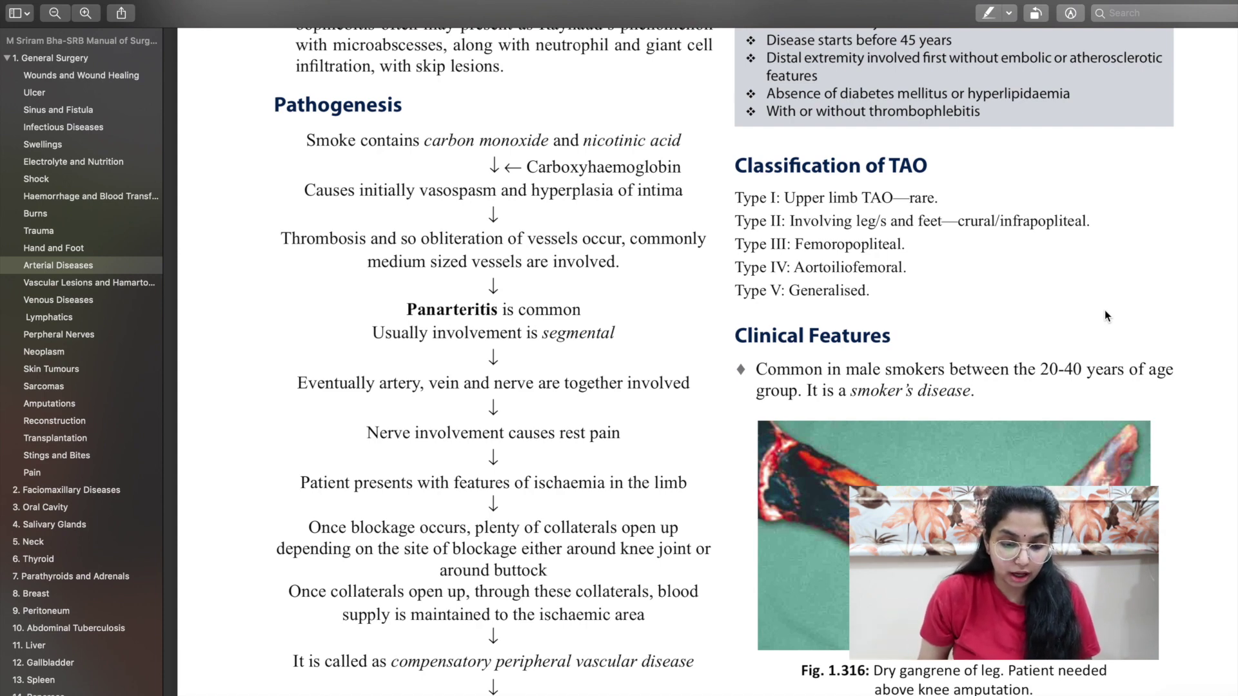
Switch to Anki and change the new card's type from Basic to Cloze, checking the Classification of TAO list in the textbook PDF
{"action": "key", "text": "super+Tab"}
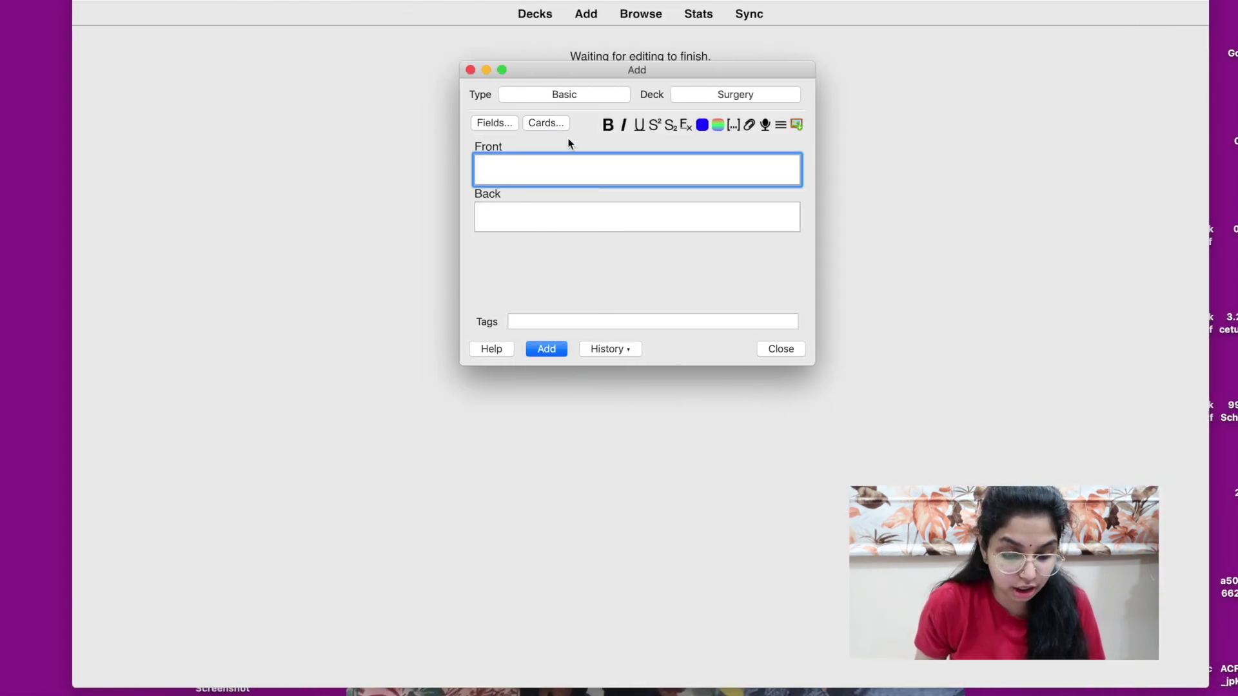
{"action": "left_click", "coordinate": [552, 94]}
{"action": "key", "text": "super+Tab"}
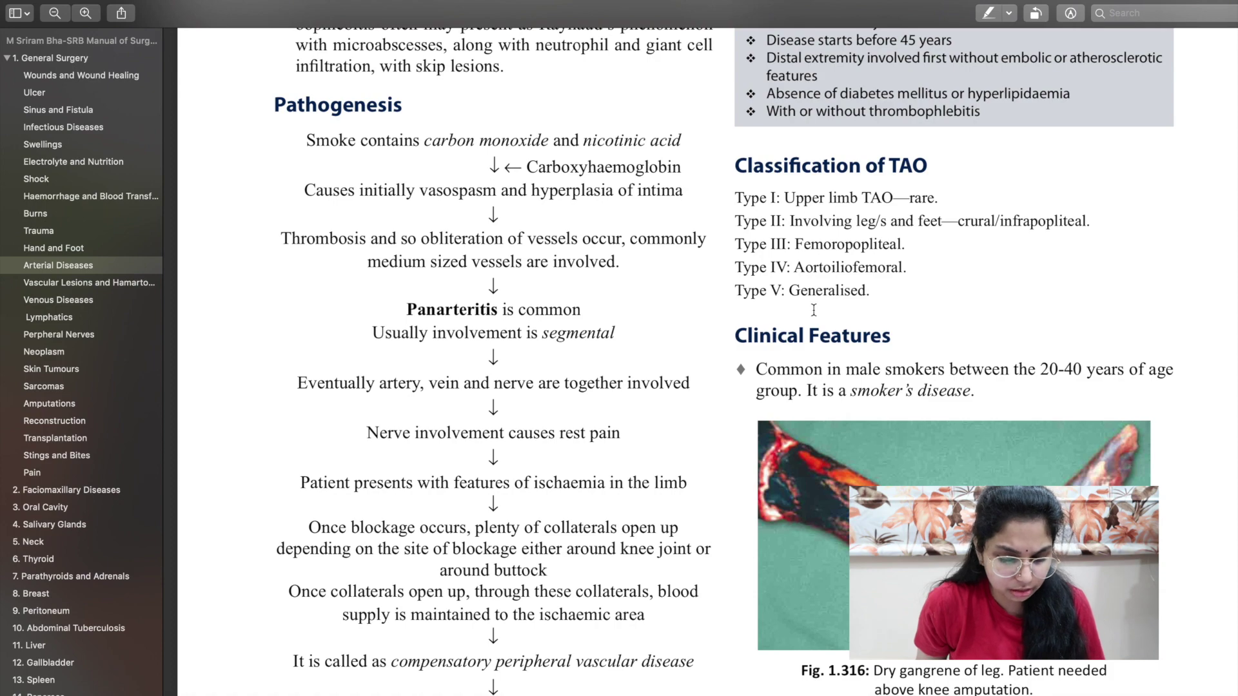
{"action": "key", "text": "super+Tab"}
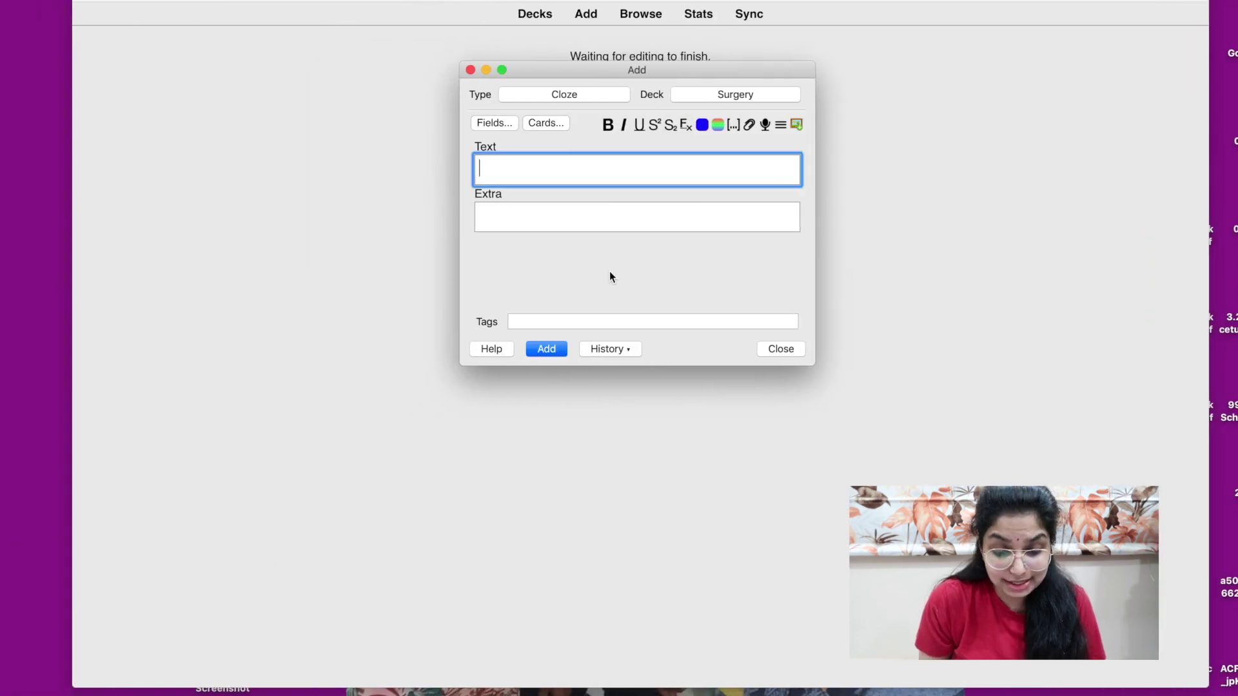
Enter the question "What is type III classification of TAO?" in the Text field of the Cloze card
{"action": "type", "text": "What is type III o"}
{"action": "key", "text": "BackSpace"}
{"action": "type", "text": "classification of TAP"}
{"action": "key", "text": "BackSpace"}
{"action": "type", "text": "O??"}
{"action": "key", "text": "BackSpace"}
{"action": "key", "text": "Return"}
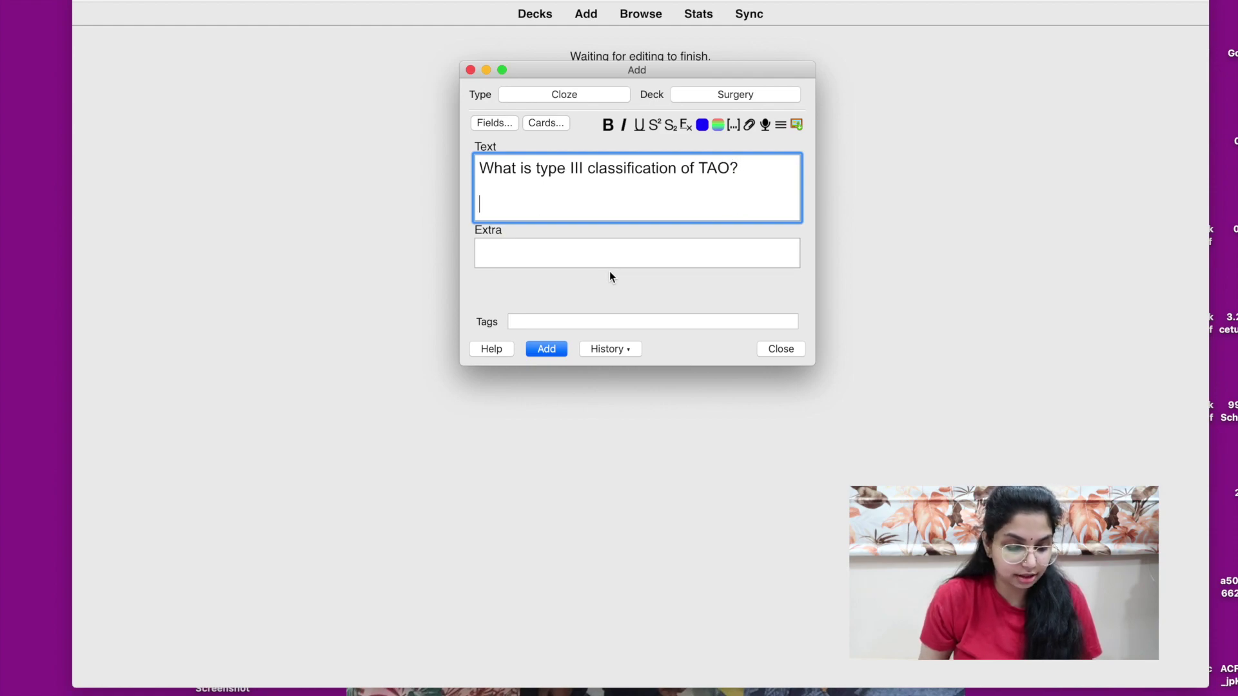
Check Type III in the textbook, add the answer "Femoropopliteal" below the question and make it cloze deletion c1
{"action": "key", "text": "ctrl+Right"}
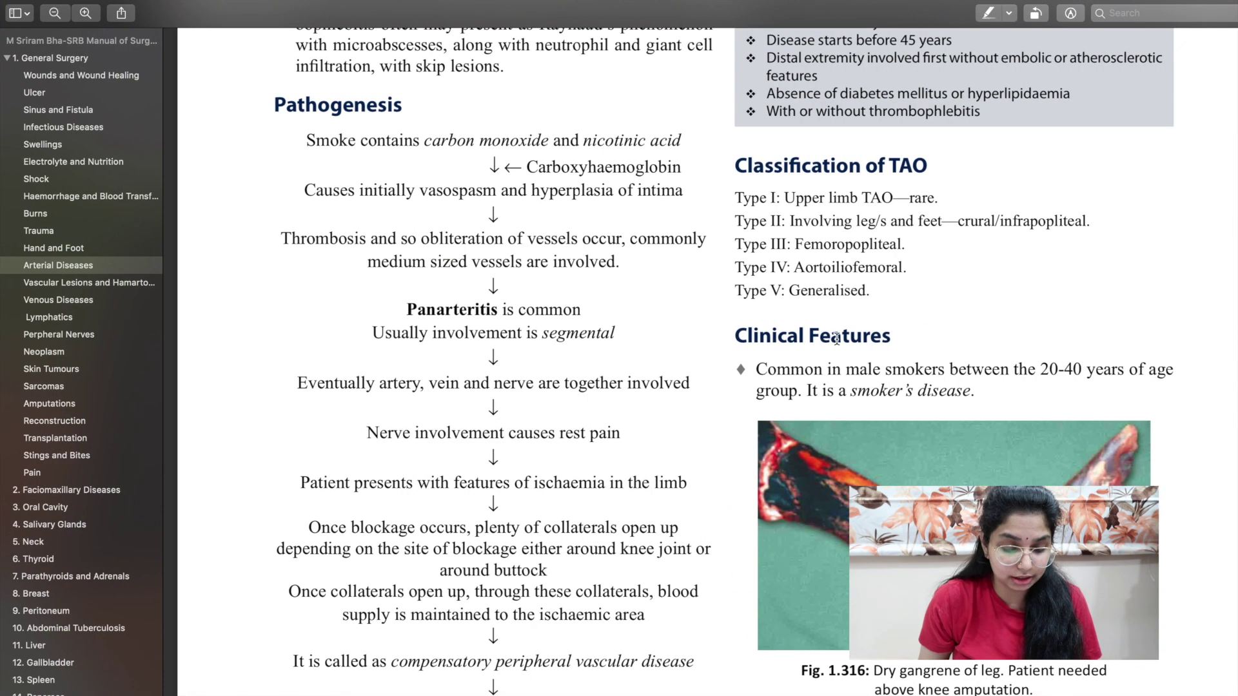
{"action": "key", "text": "ctrl+Left"}
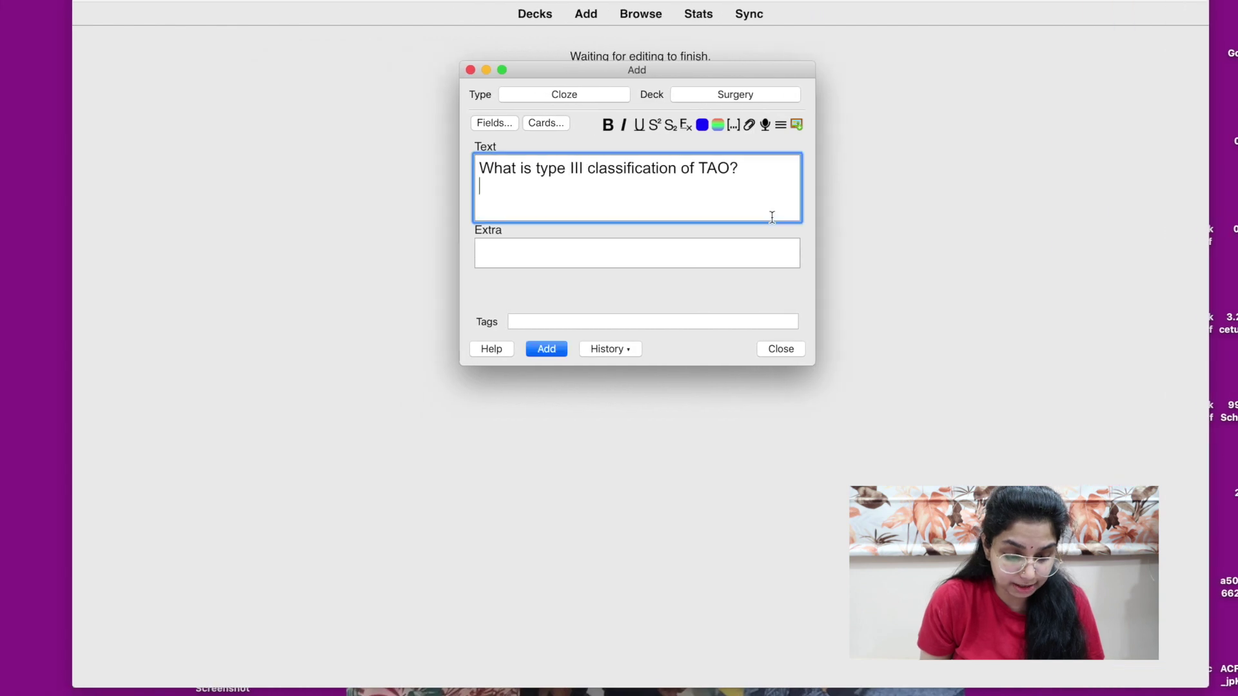
{"action": "key", "text": "Return"}
{"action": "type", "text": "Femoro"}
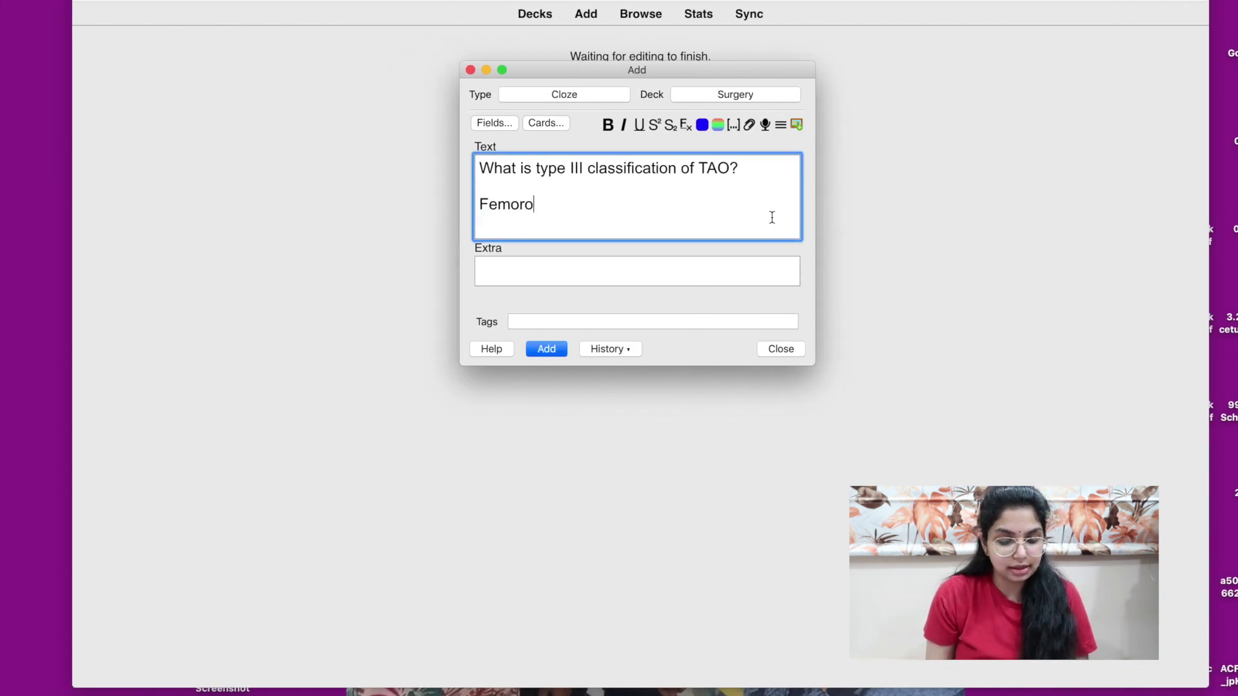
{"action": "type", "text": "popliteal"}
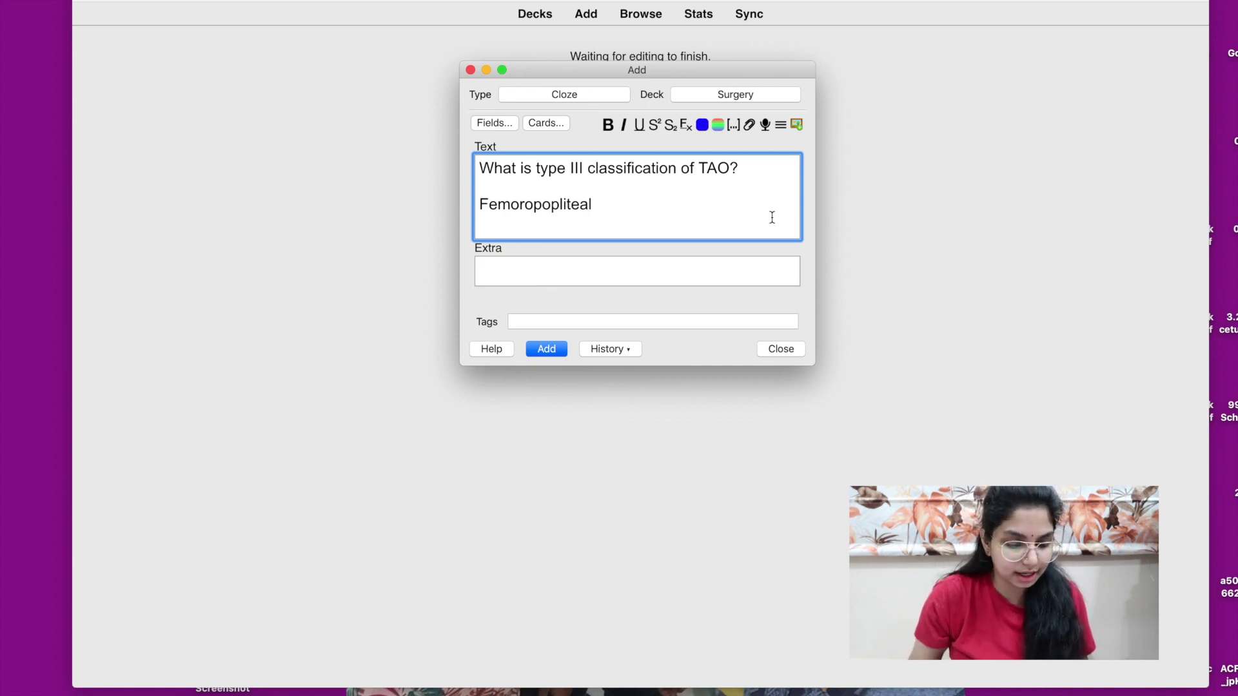
{"action": "left_click_drag", "start_coordinate": [478, 204], "coordinate": [625, 198]}
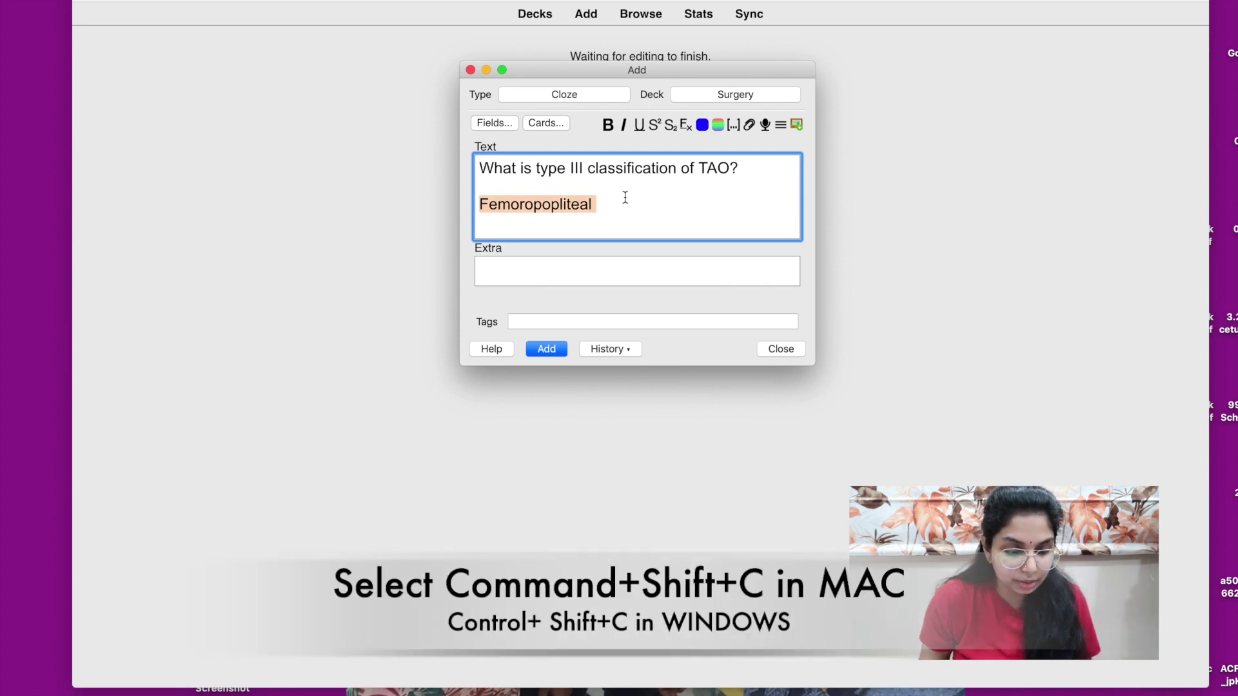
{"action": "key", "text": "super+shift+c"}
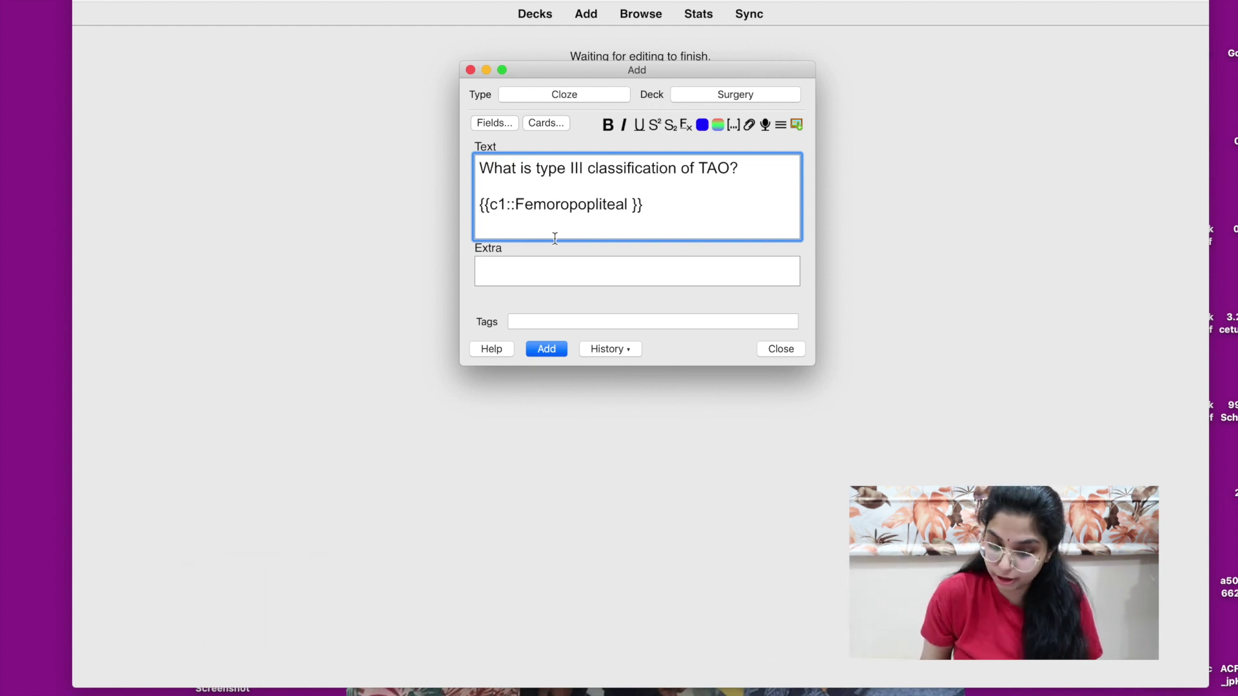
Insert the screenshot of the Classification of TAO list into the card's Extra field
{"action": "left_click", "coordinate": [640, 265]}
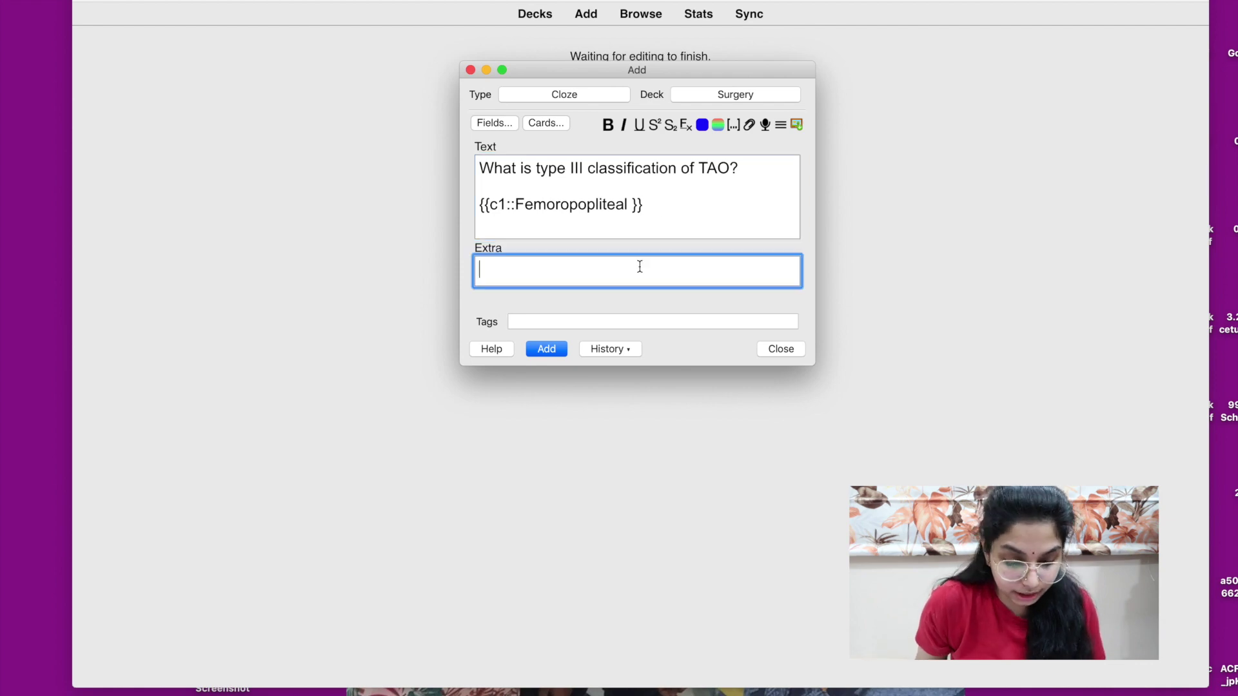
{"action": "left_click_drag", "start_coordinate": [881, 19], "coordinate": [587, 280]}
{"action": "scroll", "coordinate": [671, 281], "scroll_direction": "down", "scroll_amount": 5}
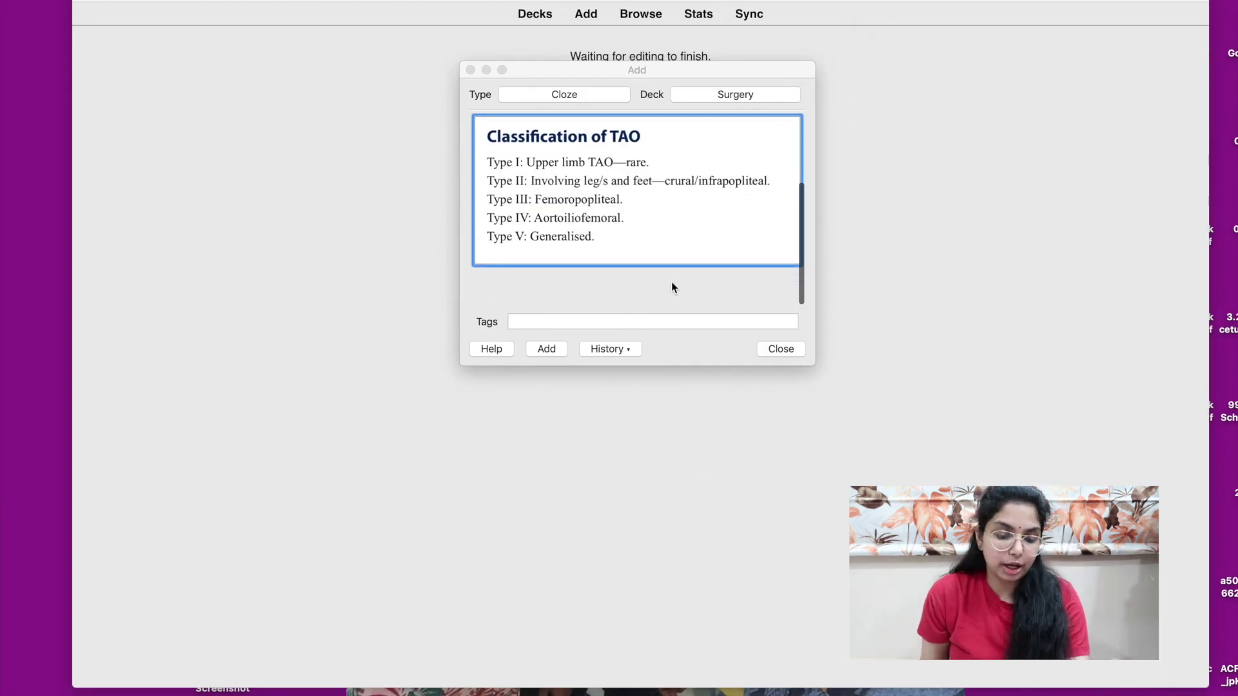
{"action": "scroll", "coordinate": [671, 281], "scroll_direction": "up", "scroll_amount": 6}
{"action": "scroll", "coordinate": [671, 288], "scroll_direction": "down", "scroll_amount": 5}
{"action": "left_click", "coordinate": [668, 281]}
{"action": "scroll", "coordinate": [668, 281], "scroll_direction": "up", "scroll_amount": 5}
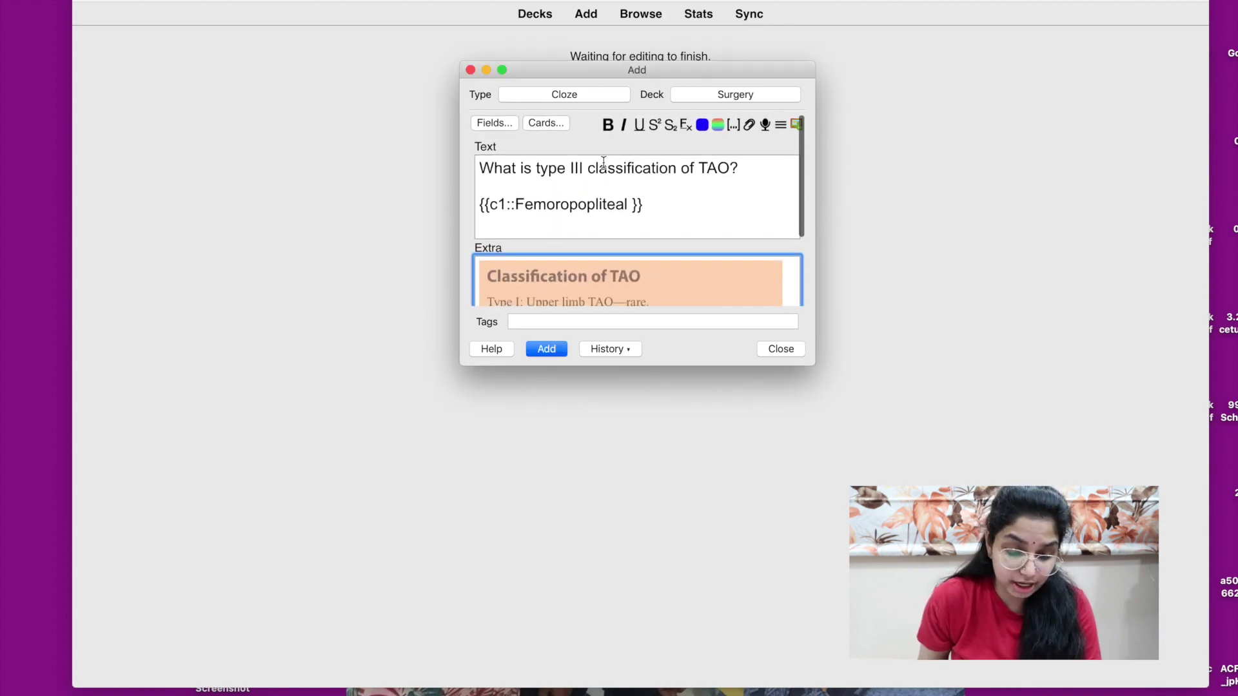
Add the finished cloze card to the Surgery deck and close the Add window
{"action": "scroll", "coordinate": [624, 227], "scroll_direction": "down", "scroll_amount": 4}
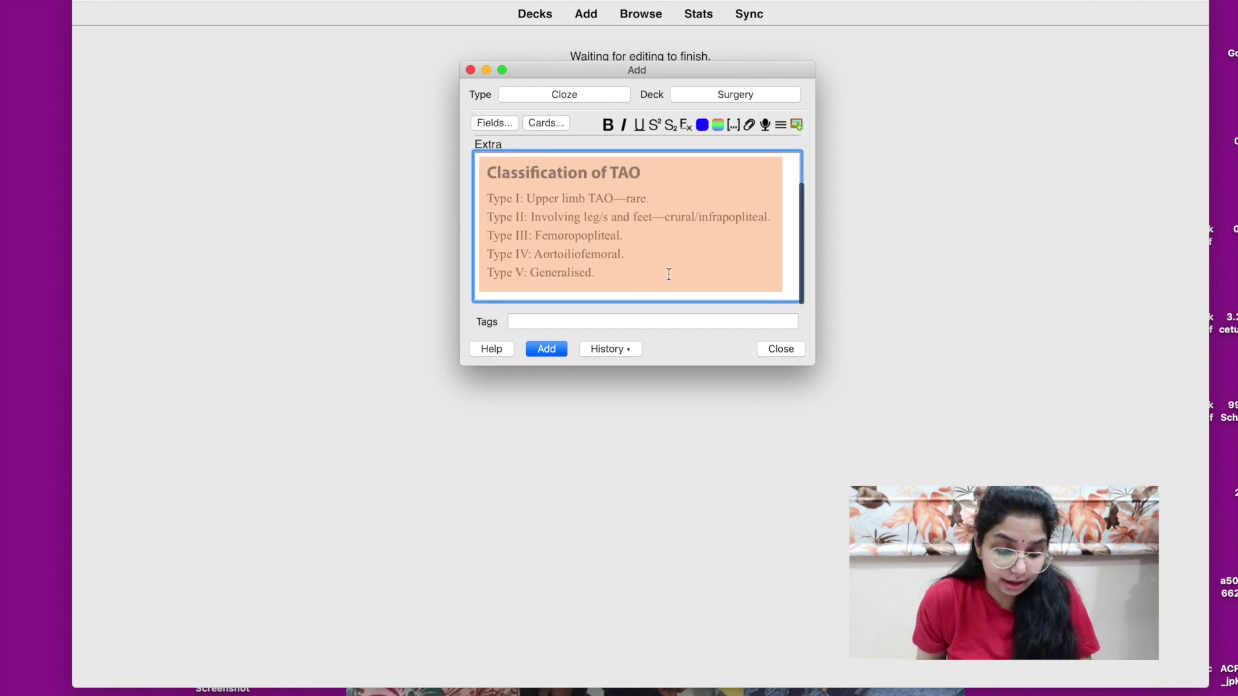
{"action": "scroll", "coordinate": [669, 274], "scroll_direction": "down", "scroll_amount": 2}
{"action": "left_click", "coordinate": [548, 349]}
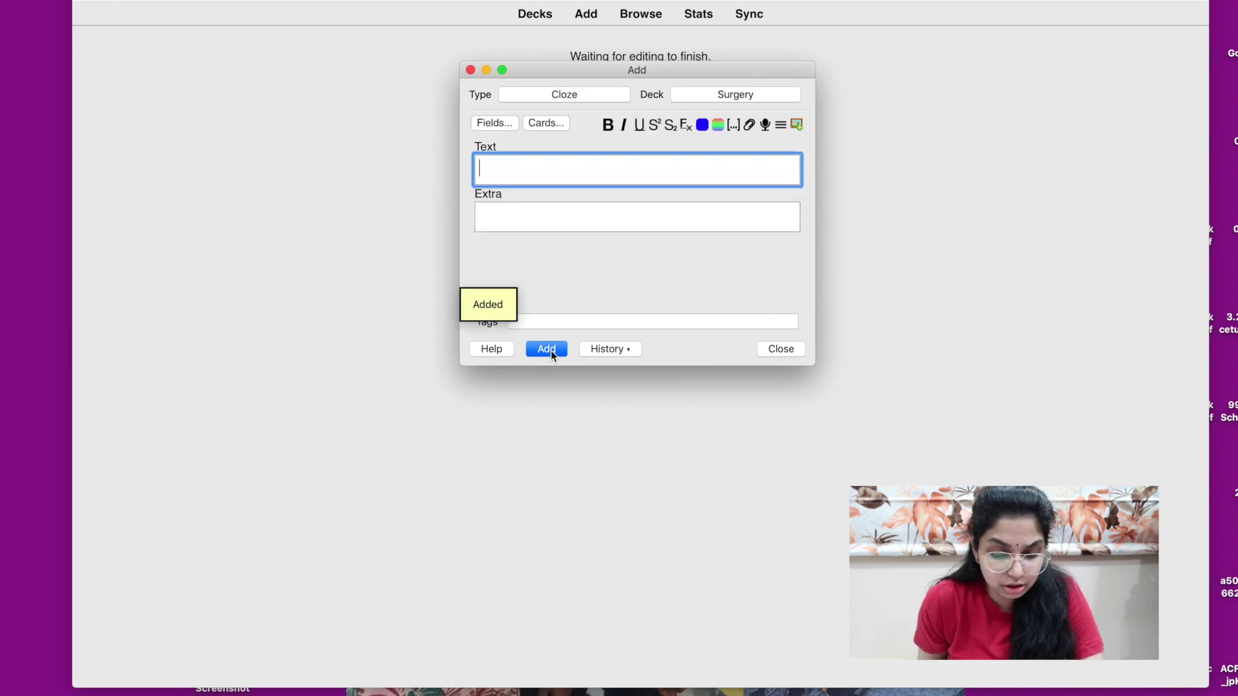
{"action": "left_click", "coordinate": [781, 349]}
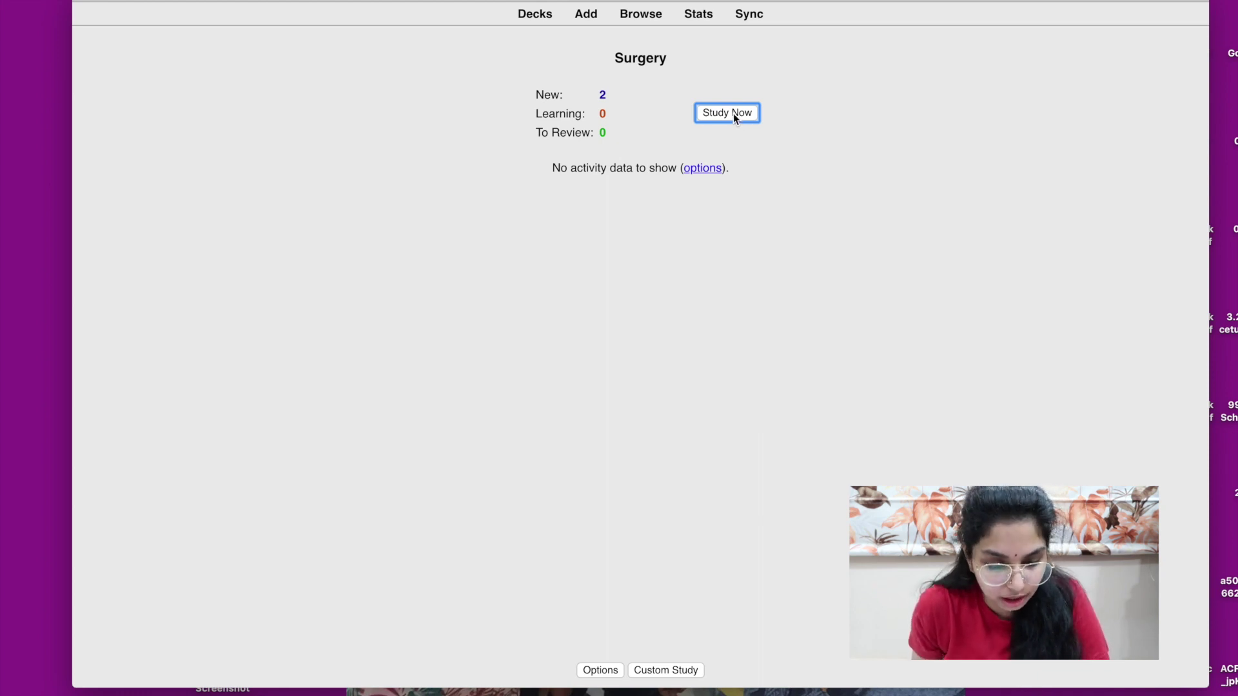
Study the two cards of the Surgery deck, rate each one Good after revealing its answer, and return to the deck list
{"action": "left_click", "coordinate": [734, 113]}
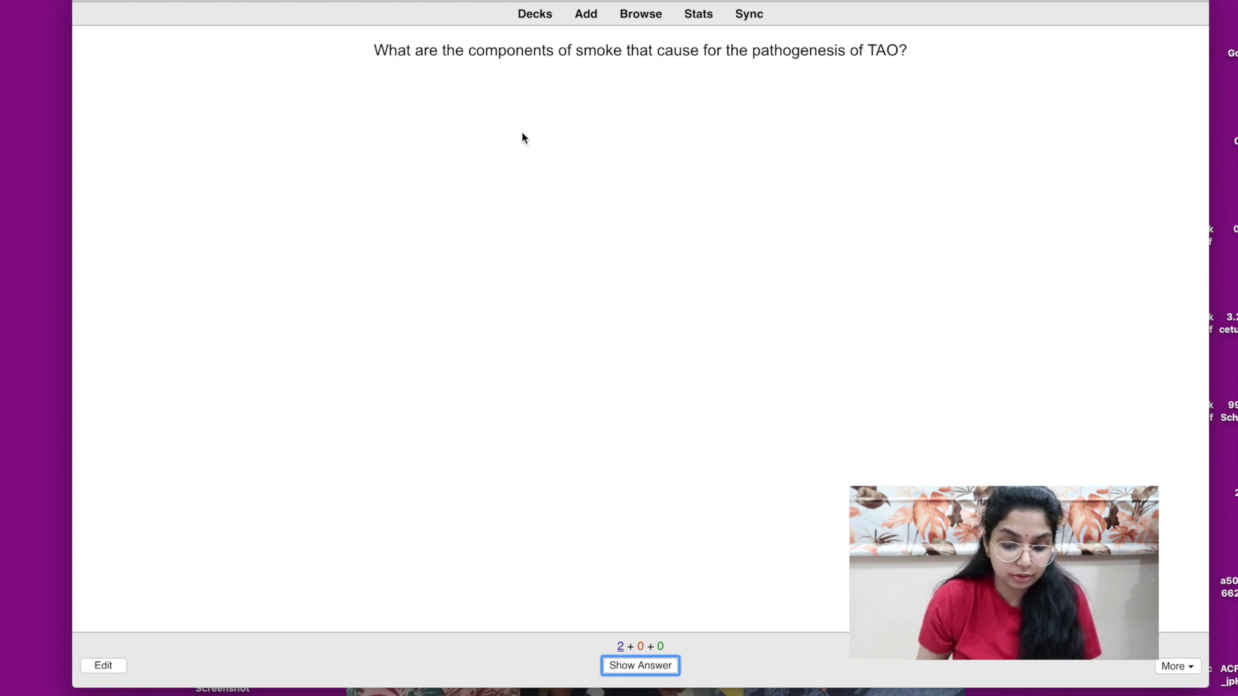
{"action": "key", "text": "space"}
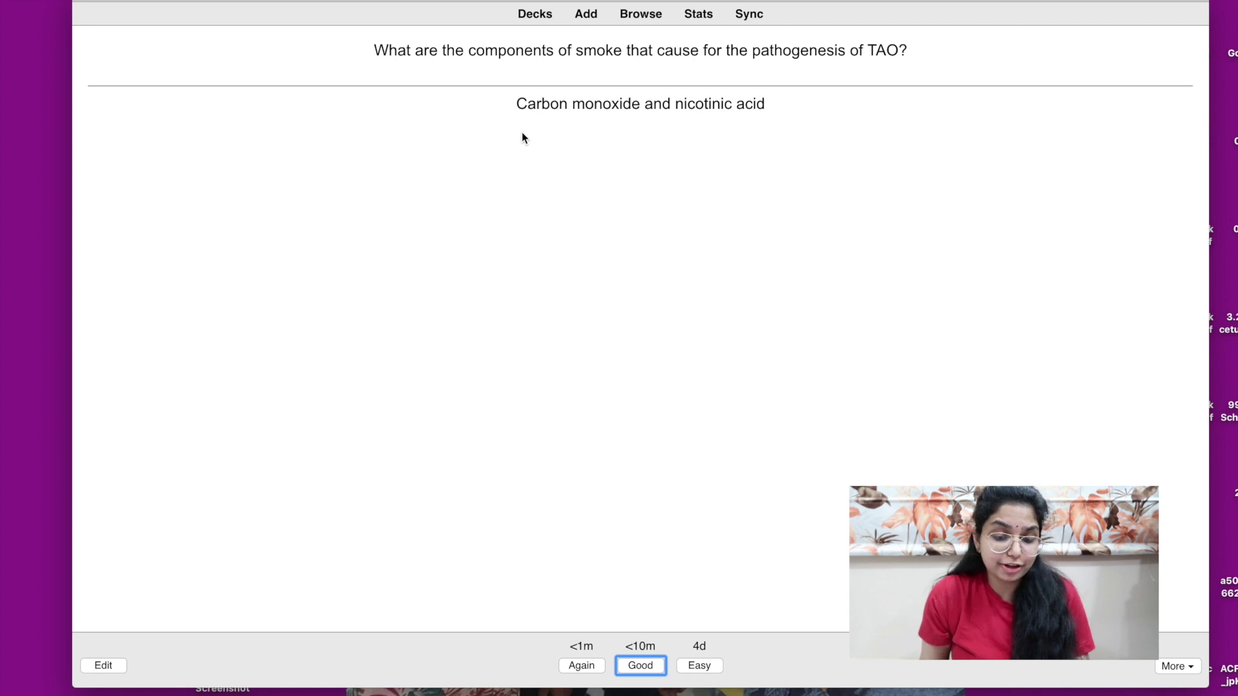
{"action": "left_click", "coordinate": [649, 671]}
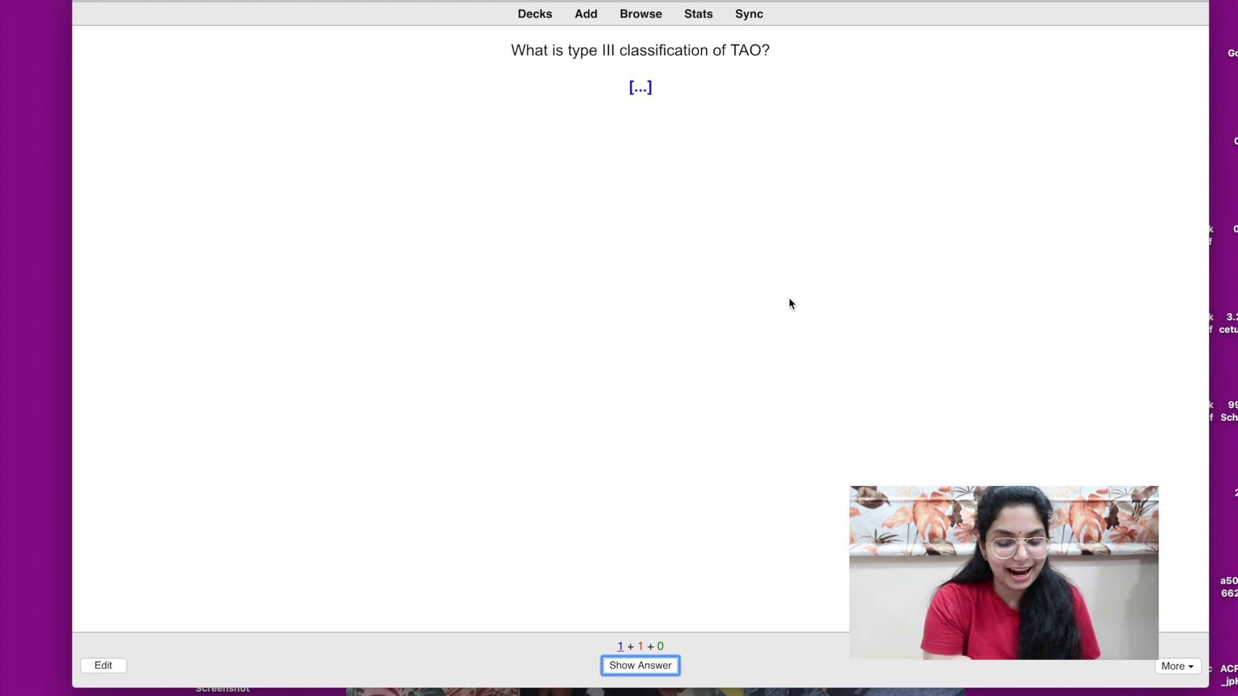
{"action": "key", "text": "space"}
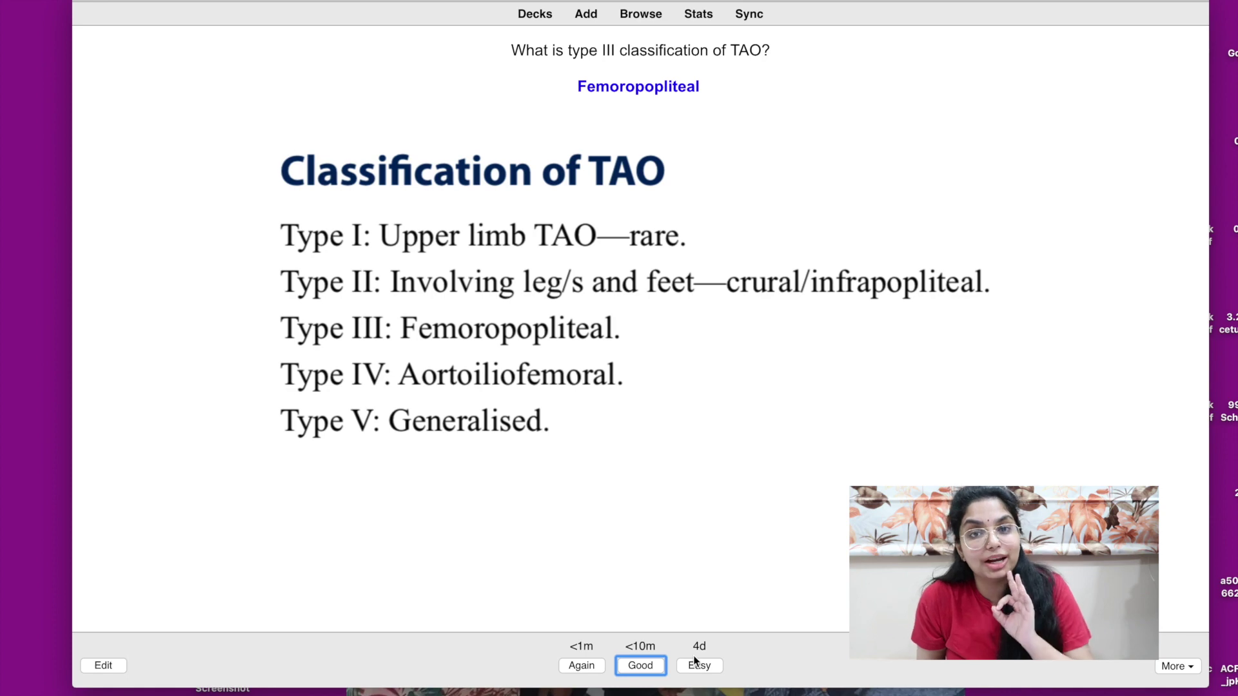
{"action": "left_click", "coordinate": [653, 666]}
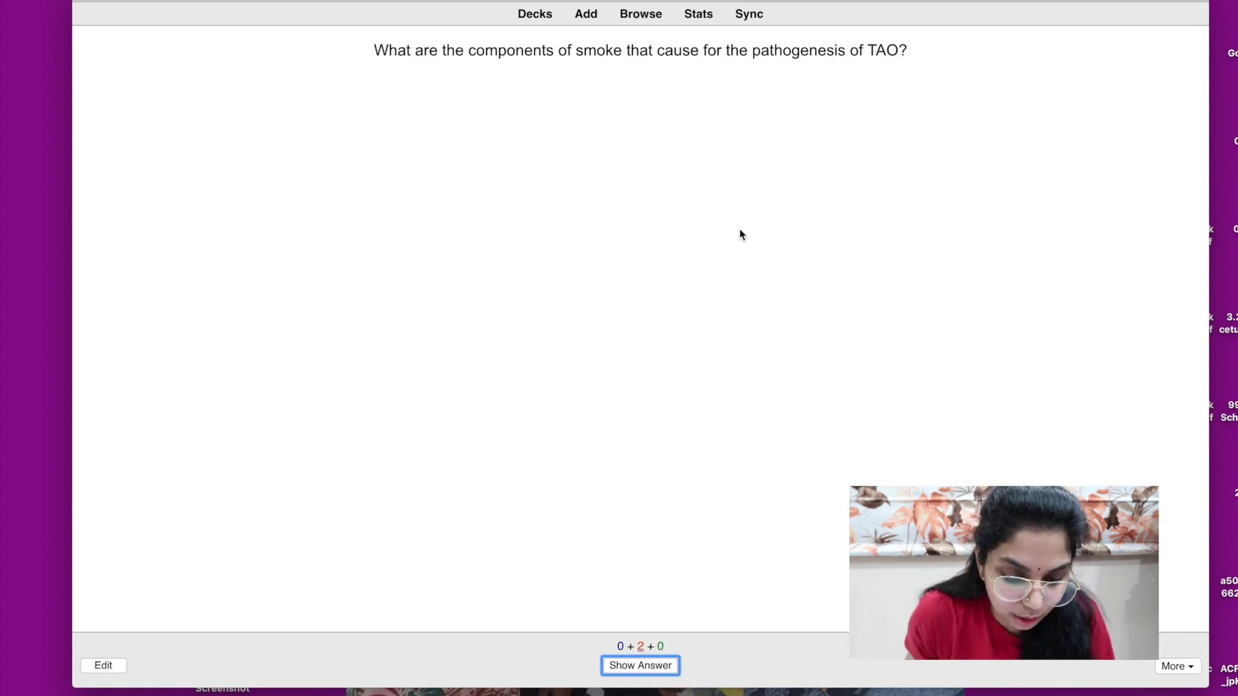
{"action": "left_click", "coordinate": [535, 15]}
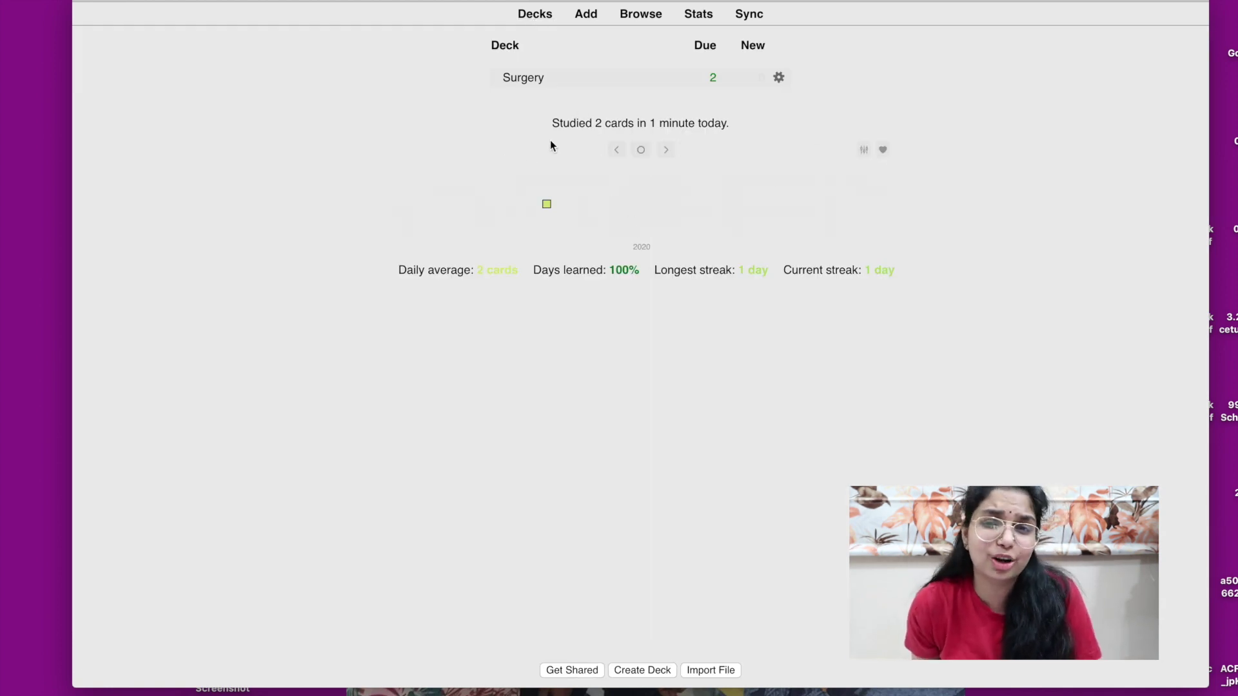
Examine the Surgery deck's one-month statistics, including today's activity, forecast, review count and card breakdown, and close the Statistics window
{"action": "mouse_move", "coordinate": [761, 187]}
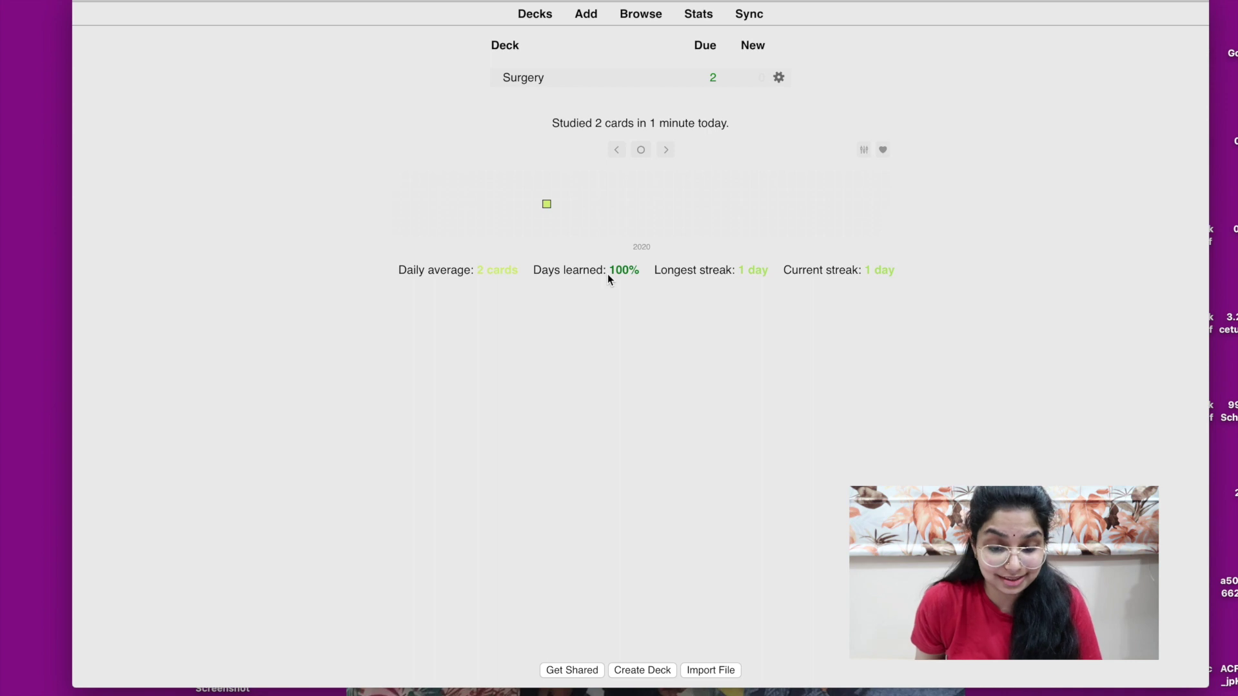
{"action": "left_click", "coordinate": [696, 19]}
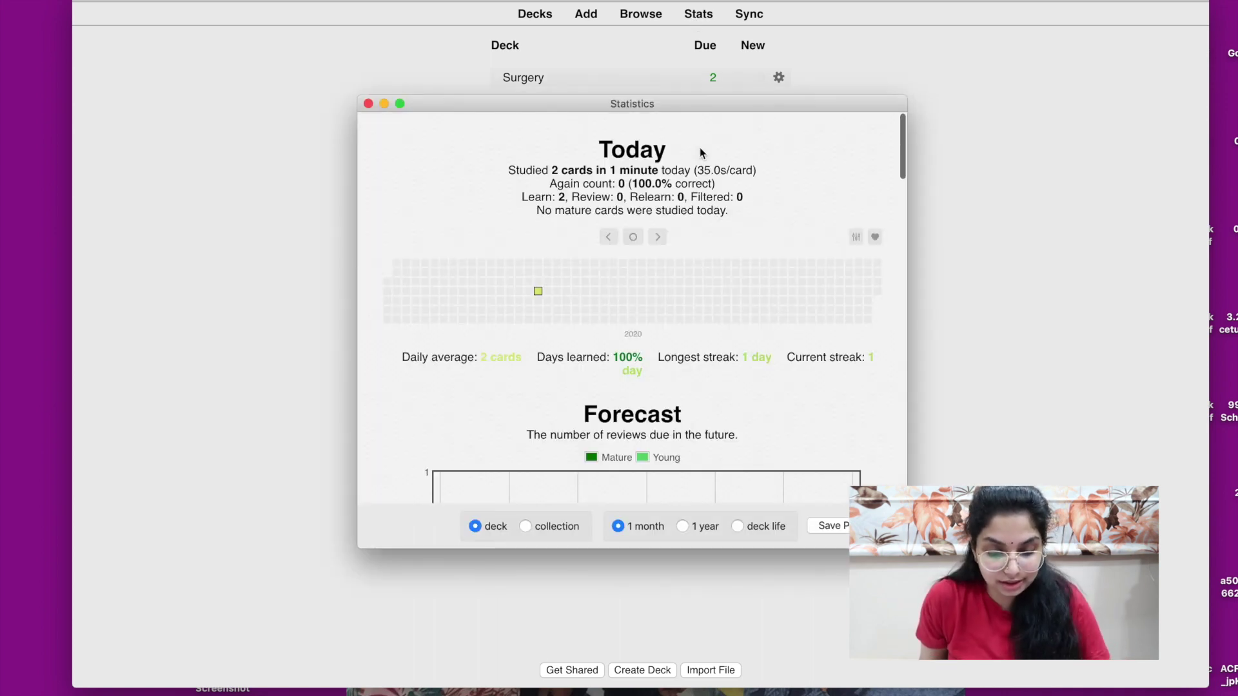
{"action": "scroll", "coordinate": [682, 245], "scroll_direction": "down", "scroll_amount": 10}
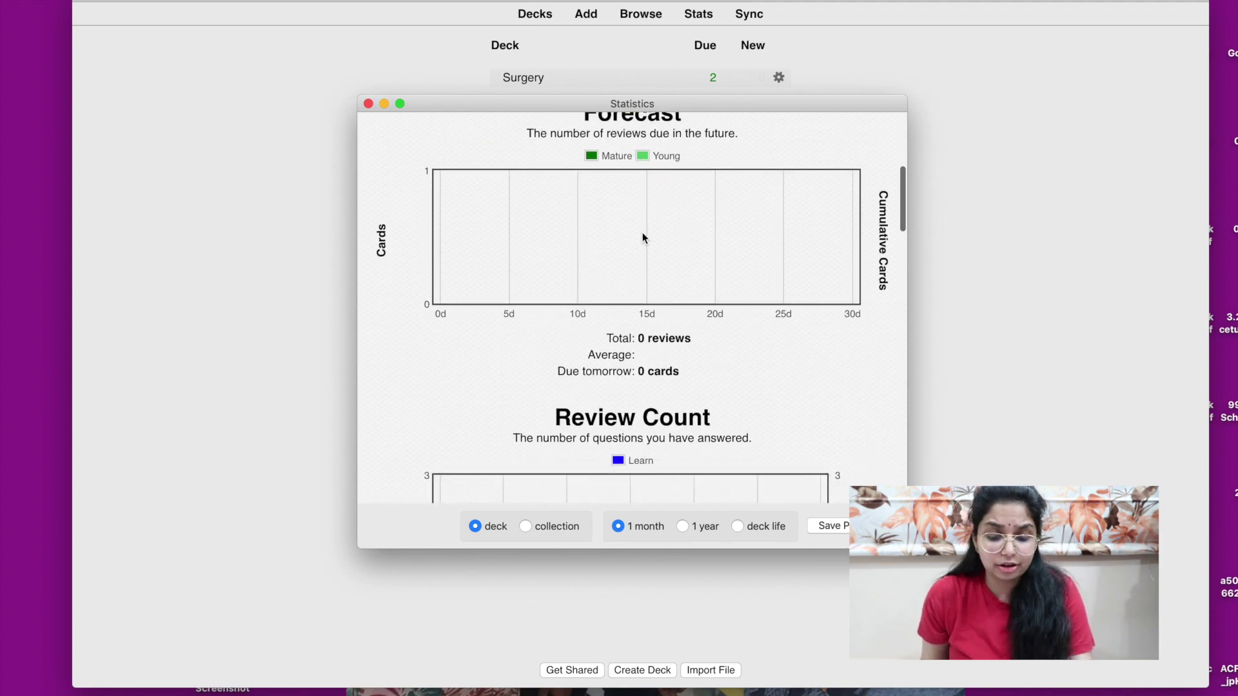
{"action": "scroll", "coordinate": [655, 252], "scroll_direction": "down", "scroll_amount": 5}
{"action": "scroll", "coordinate": [659, 256], "scroll_direction": "down", "scroll_amount": 15}
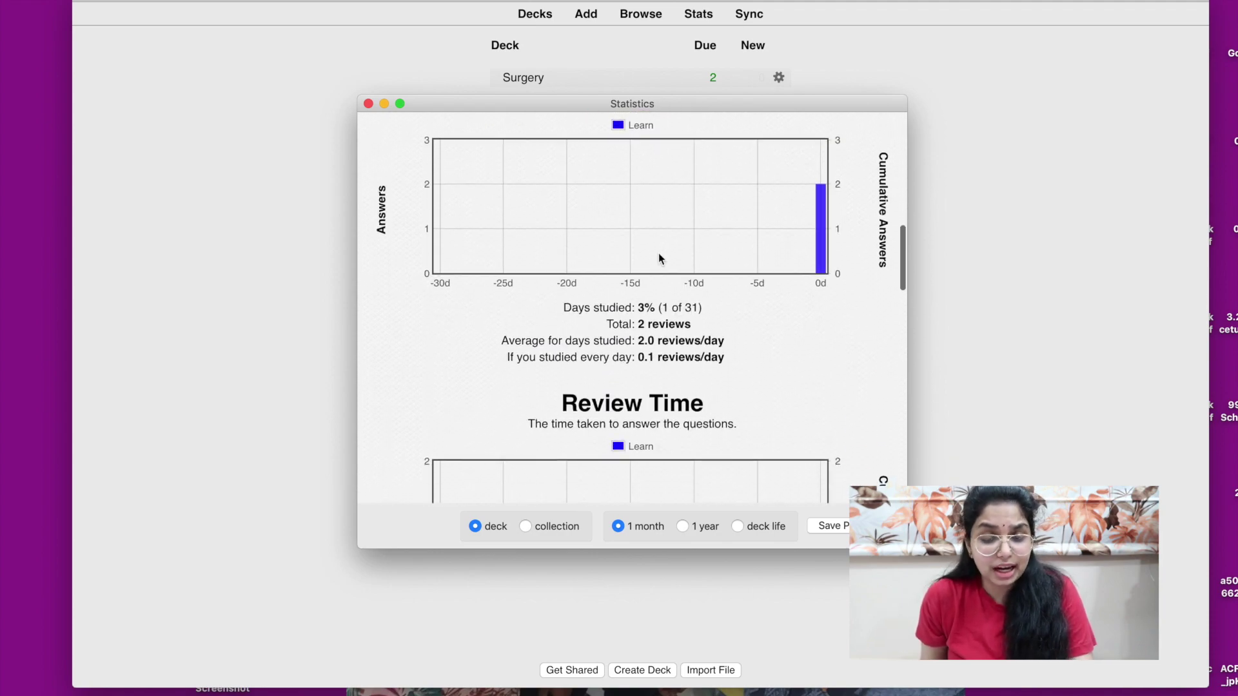
{"action": "scroll", "coordinate": [659, 256], "scroll_direction": "down", "scroll_amount": 15}
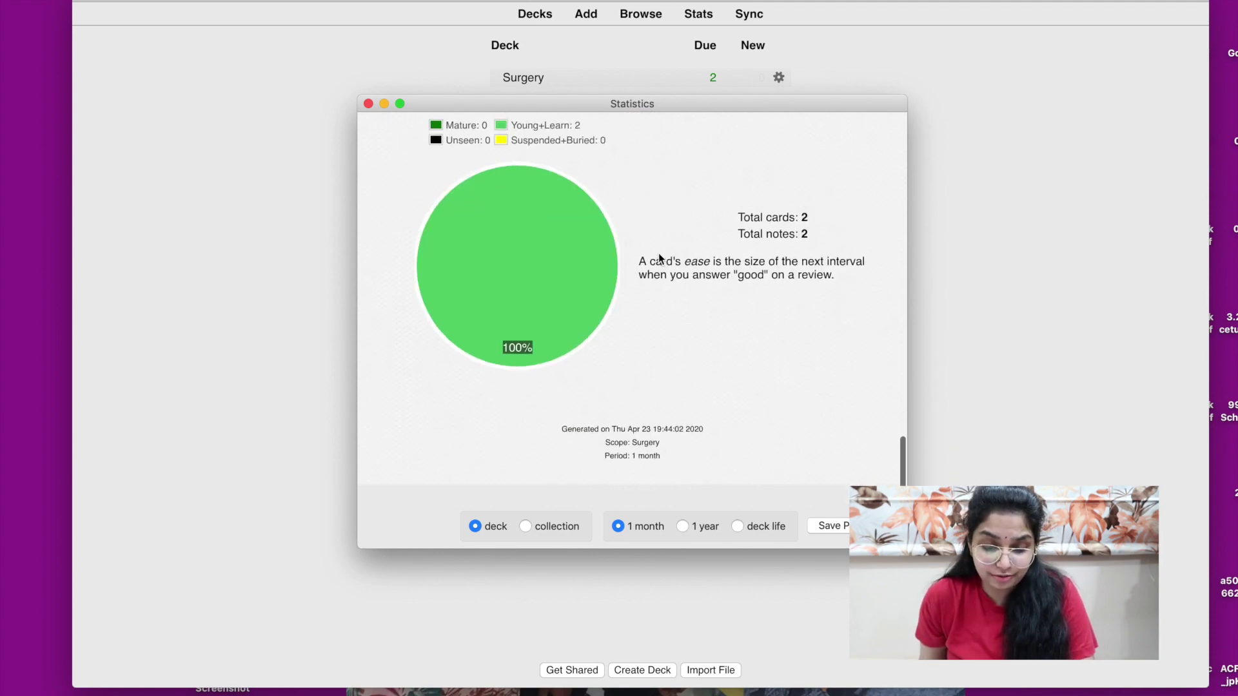
{"action": "scroll", "coordinate": [713, 276], "scroll_direction": "up", "scroll_amount": 5}
{"action": "scroll", "coordinate": [712, 275], "scroll_direction": "up", "scroll_amount": 10}
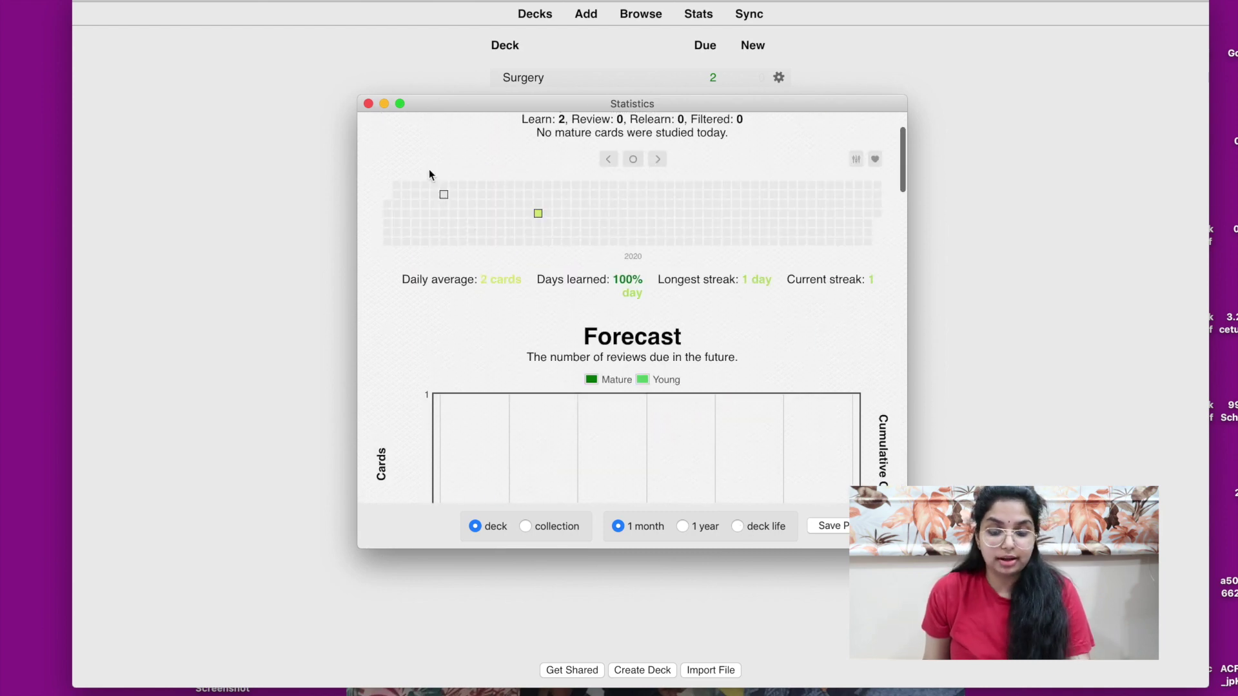
{"action": "left_click", "coordinate": [368, 103]}
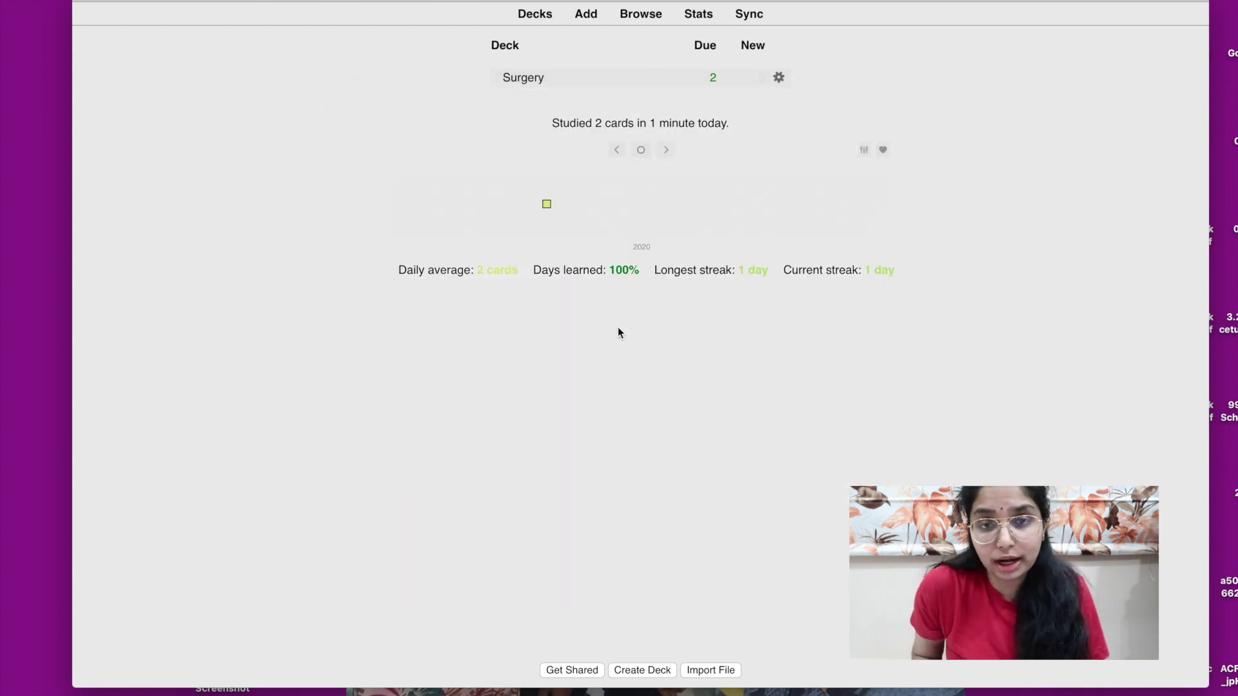